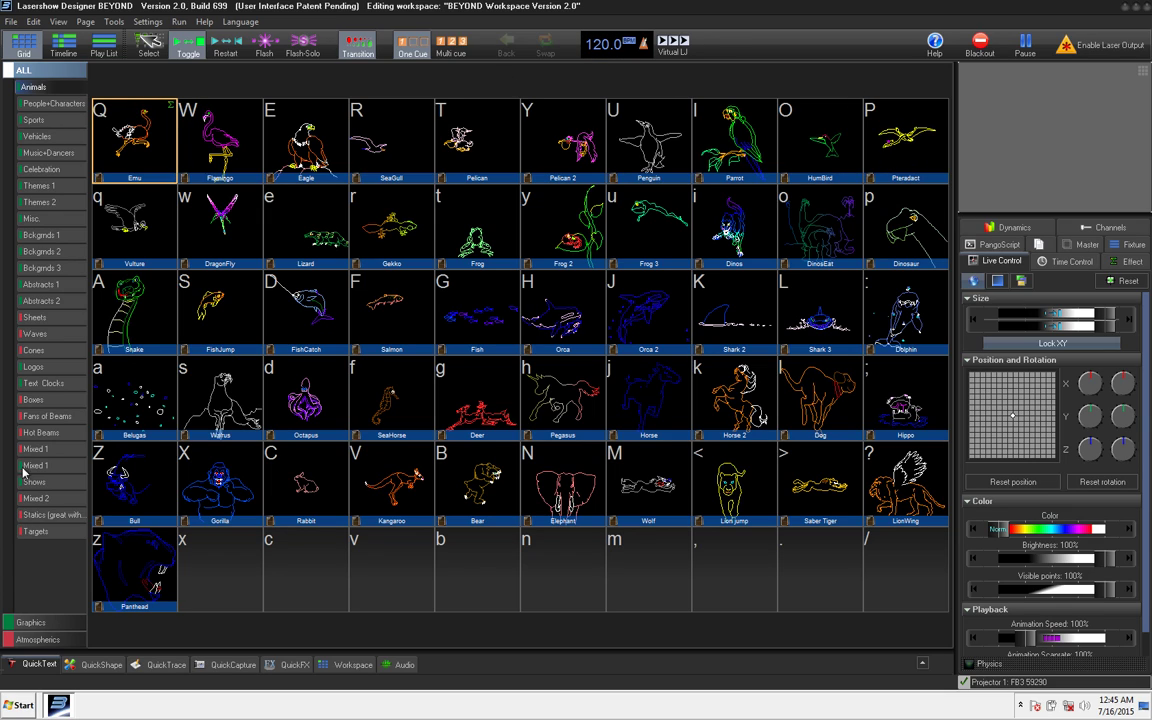
Step: Browse several cue pages, including Logos, and move the Abstracts 2 page directly below Bckgnds 1
left_click(40, 428)
left_click(40, 324)
left_click(42, 270)
left_click(45, 366)
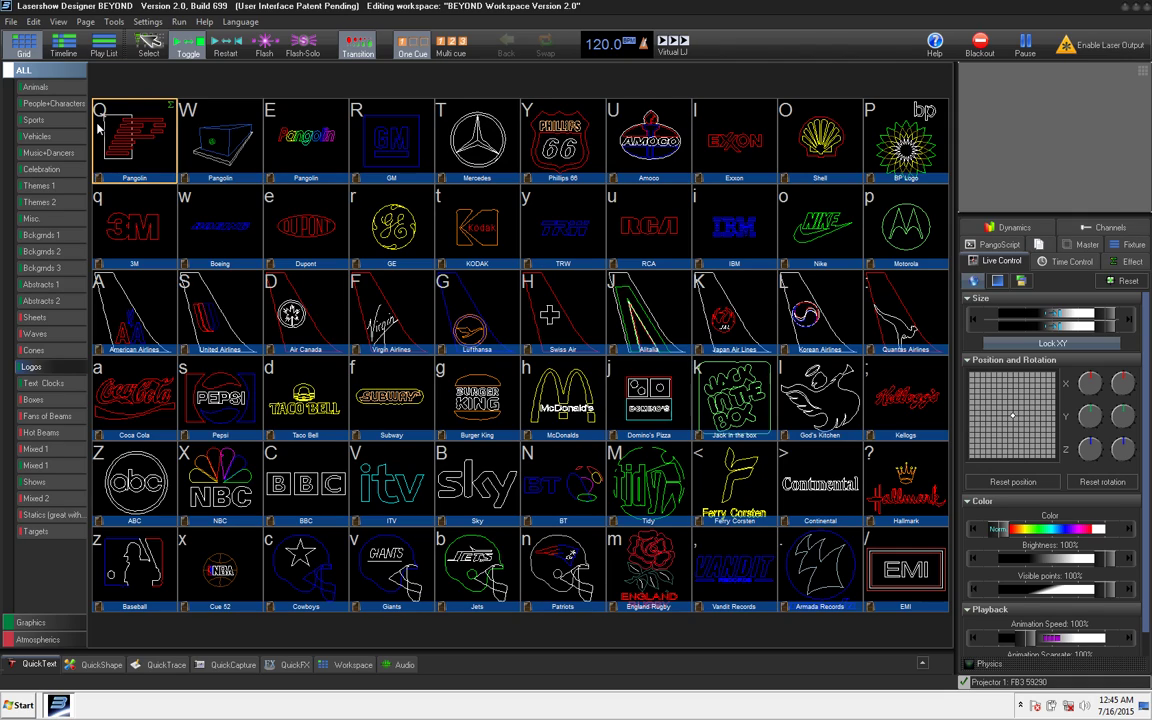
left_click(38, 186)
left_click(42, 333)
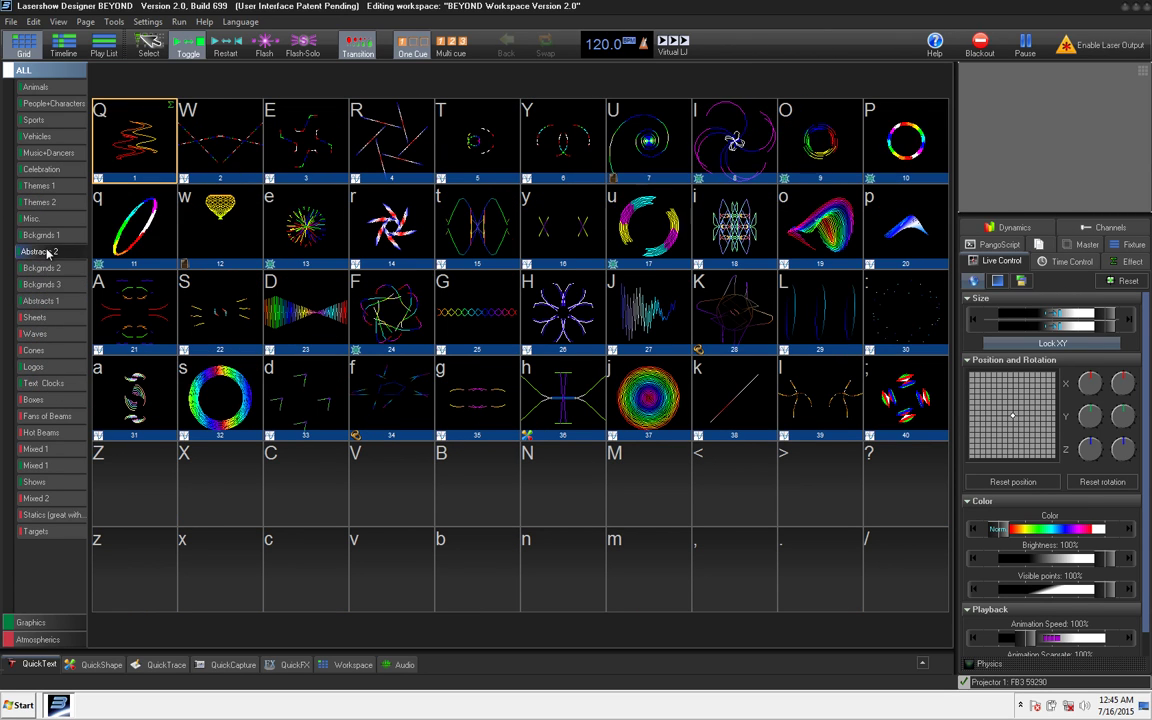
Step: Open the exchange-position dialog for the Music+Dancers page, review the list of pages available to move, and cancel it
right_click(38, 153)
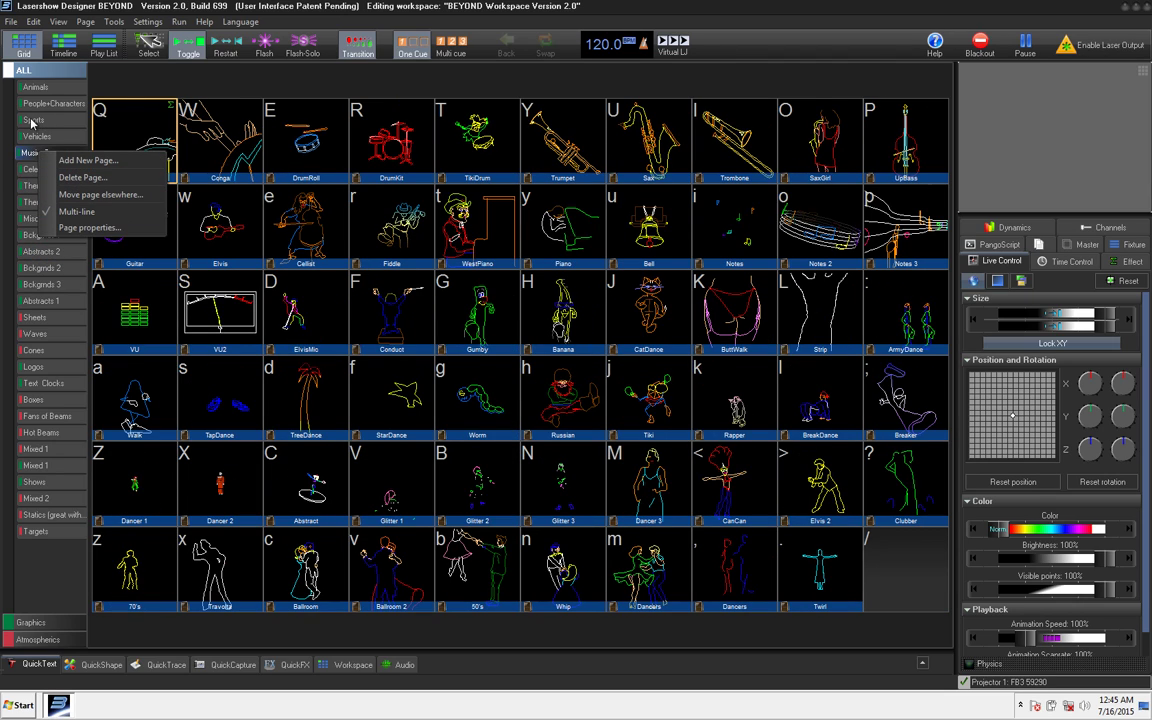
left_click(65, 195)
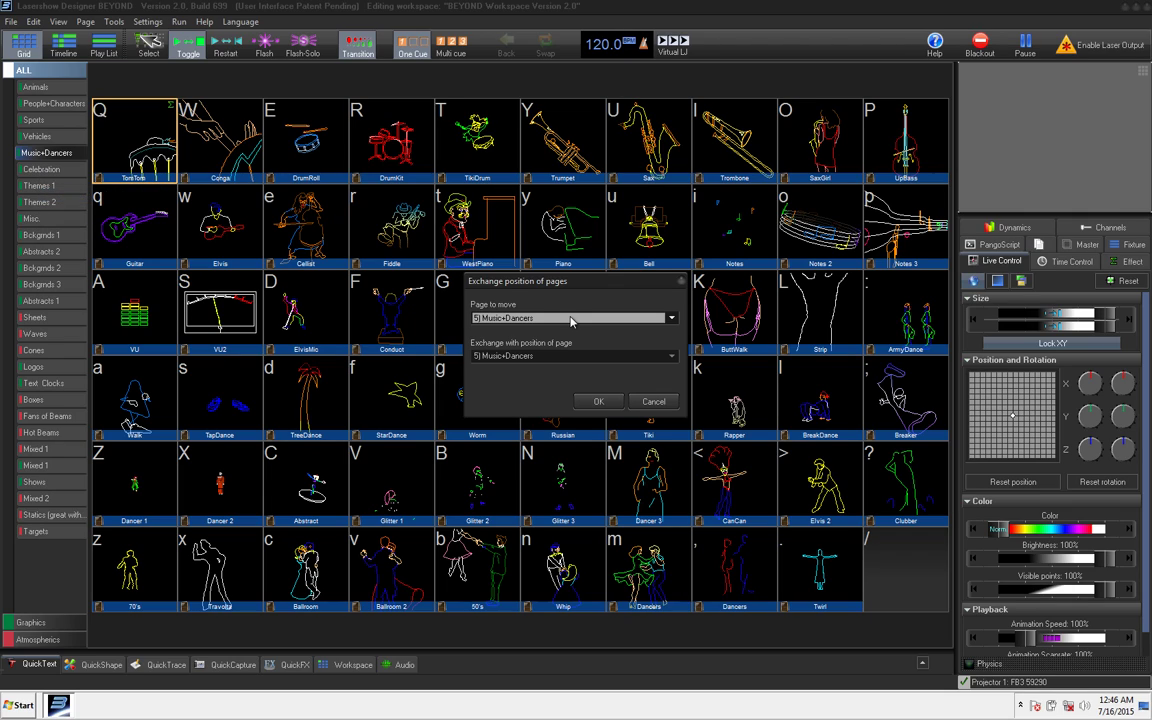
left_click(571, 318)
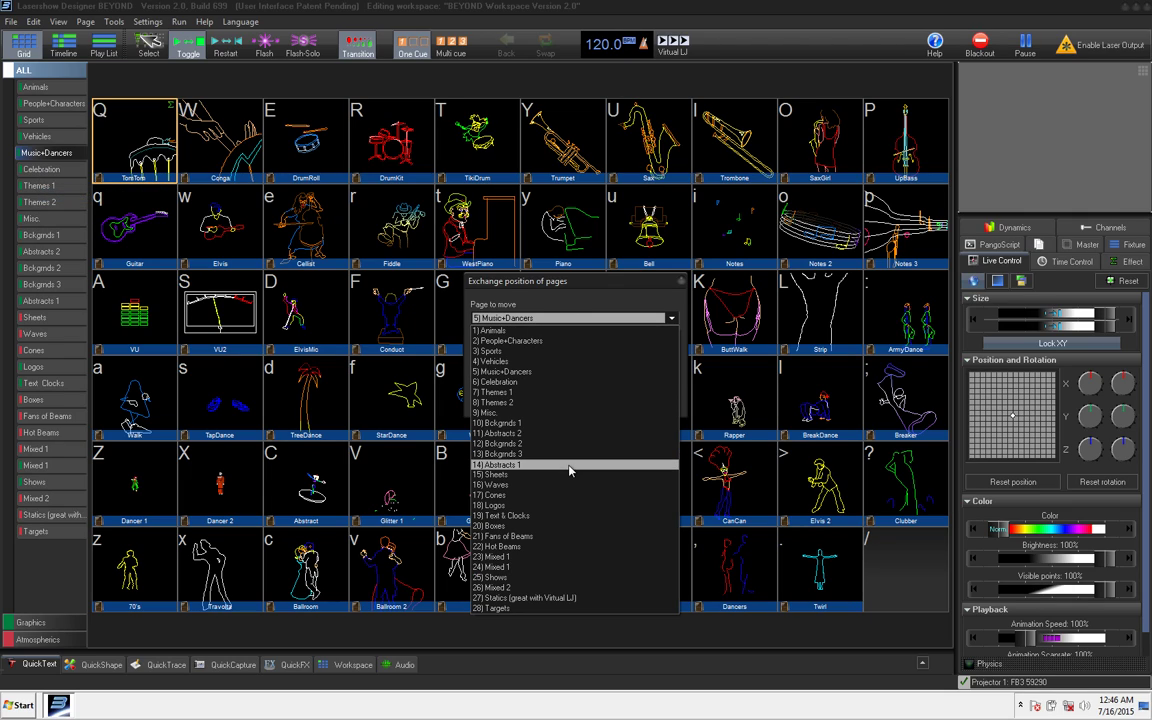
key("Escape")
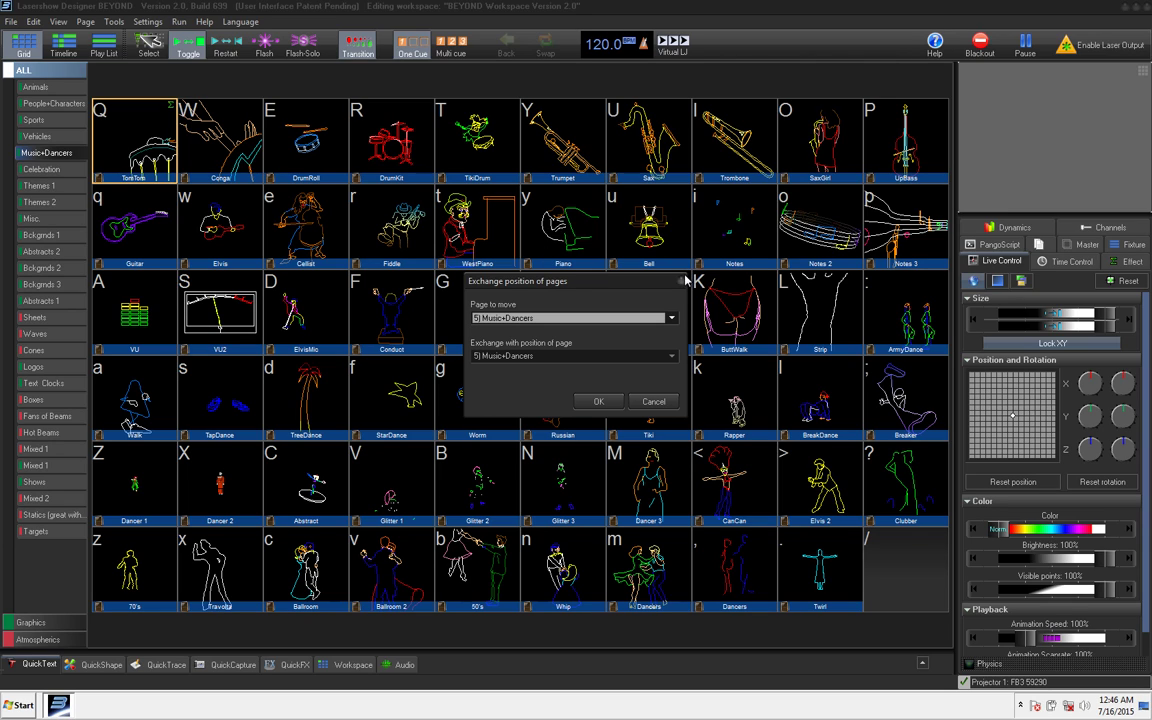
key("Escape")
Step: Browse the Logos, Bckgnds 1, Celebration, Vehicles and Themes 1 pages, previewing cue A on Bckgnds 1
left_click(35, 366)
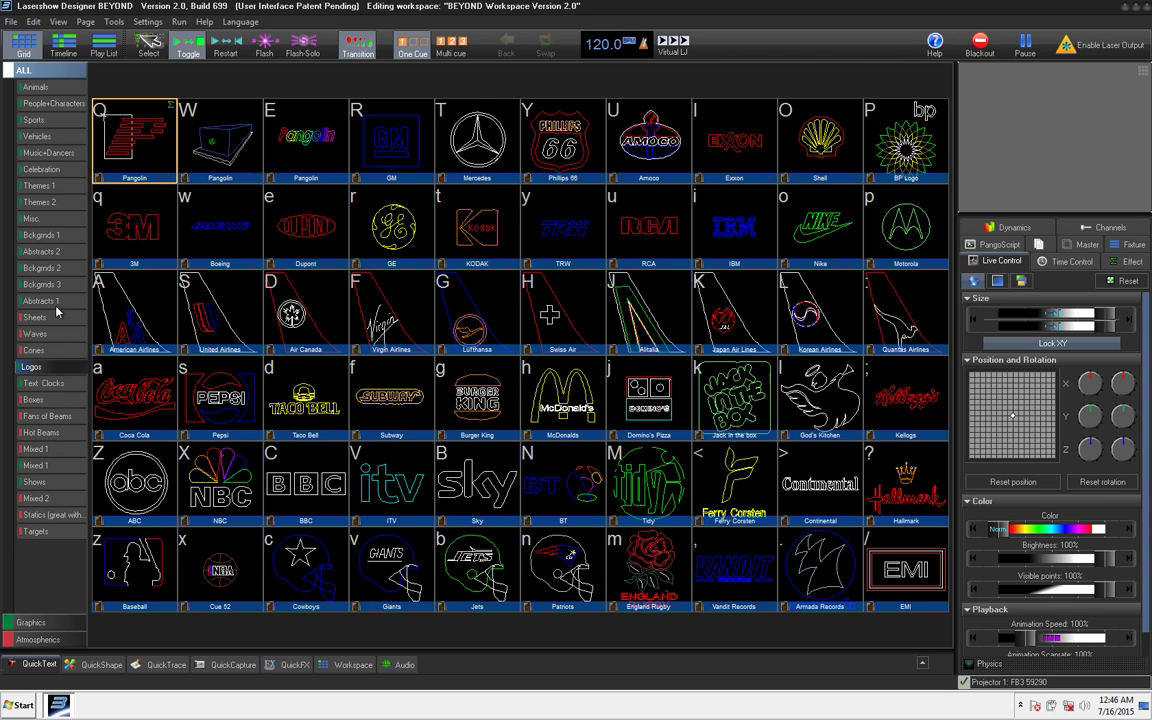
left_click(20, 234)
left_click(148, 296)
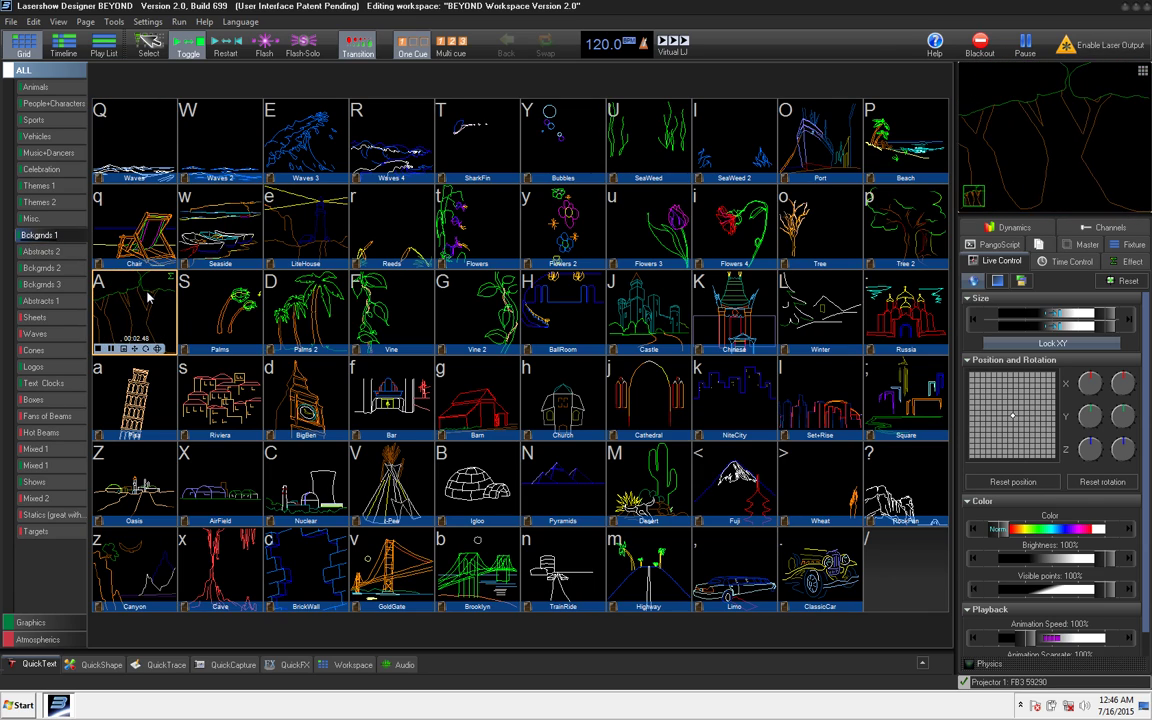
left_click(40, 169)
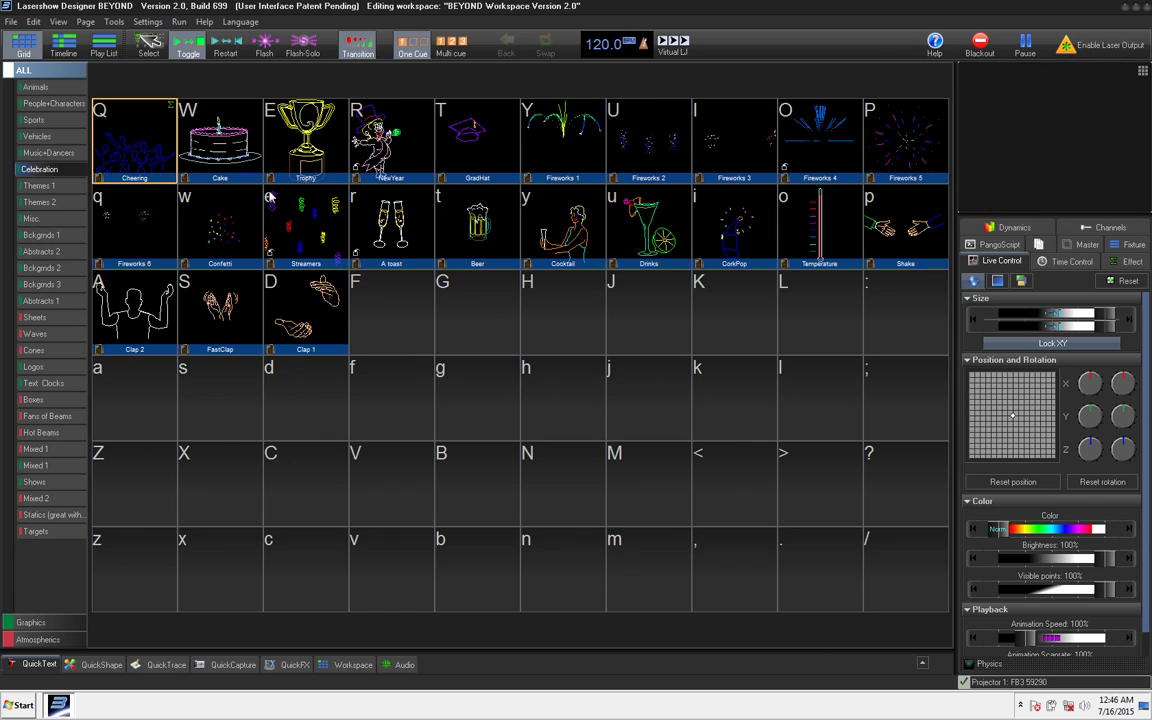
left_click(68, 137)
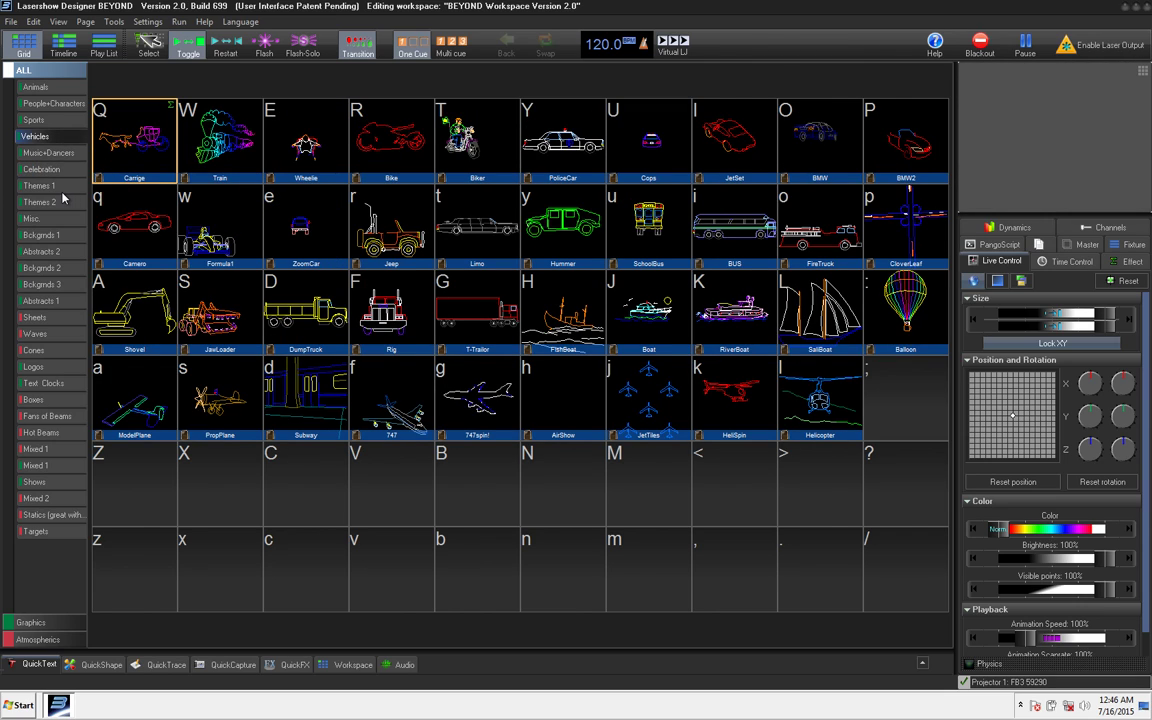
left_click(58, 184)
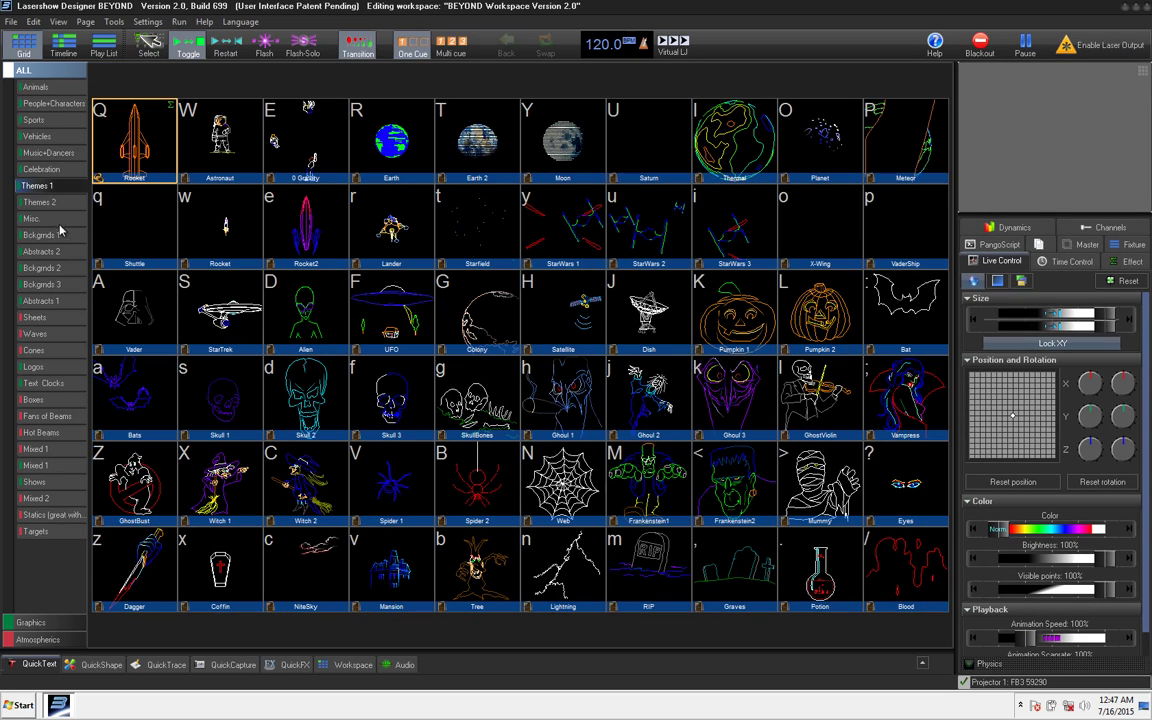
Step: Compare the abstract and background pages, settle on Abstracts 1, and play cues 21, 22 and 19 in turn
left_click(35, 302)
left_click(38, 252)
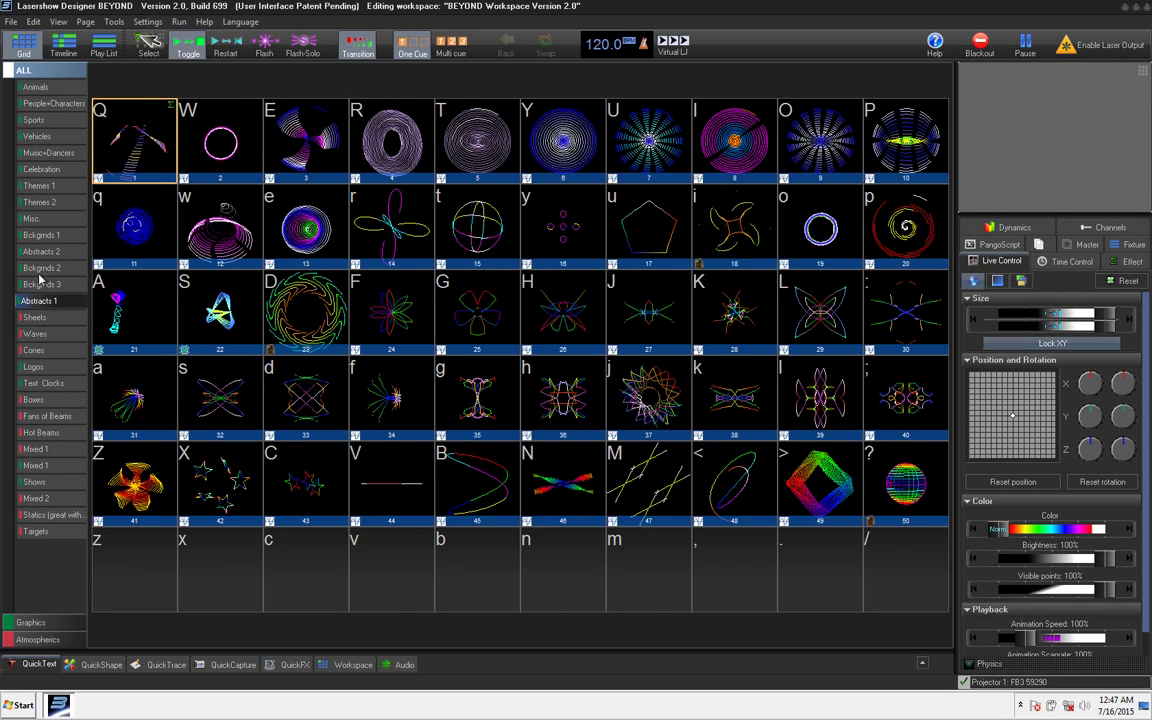
left_click(40, 268)
left_click(52, 300)
left_click(50, 268)
left_click(50, 300)
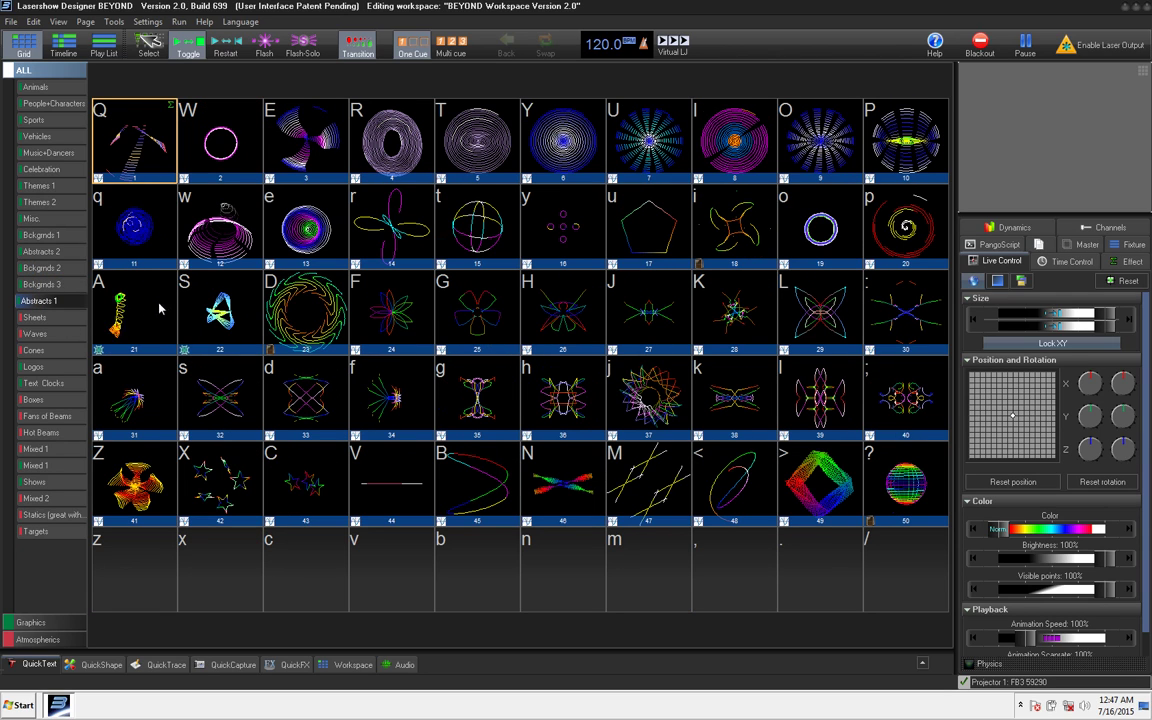
left_click(122, 300)
left_click(220, 310)
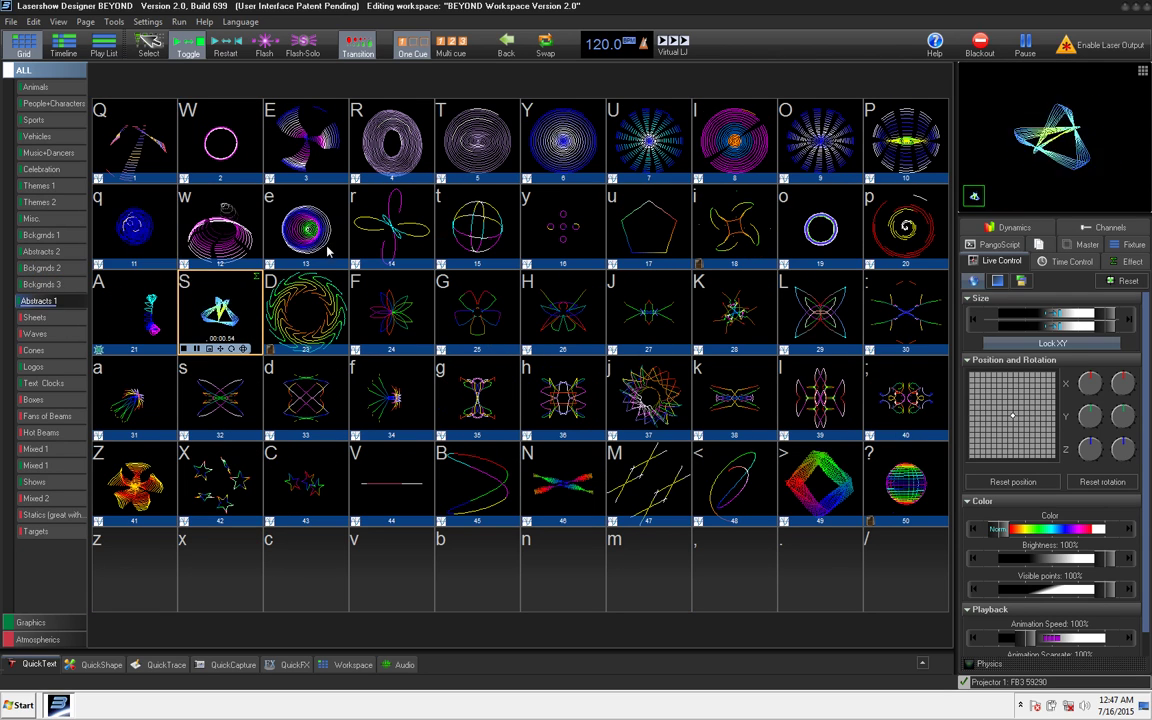
left_click(820, 228)
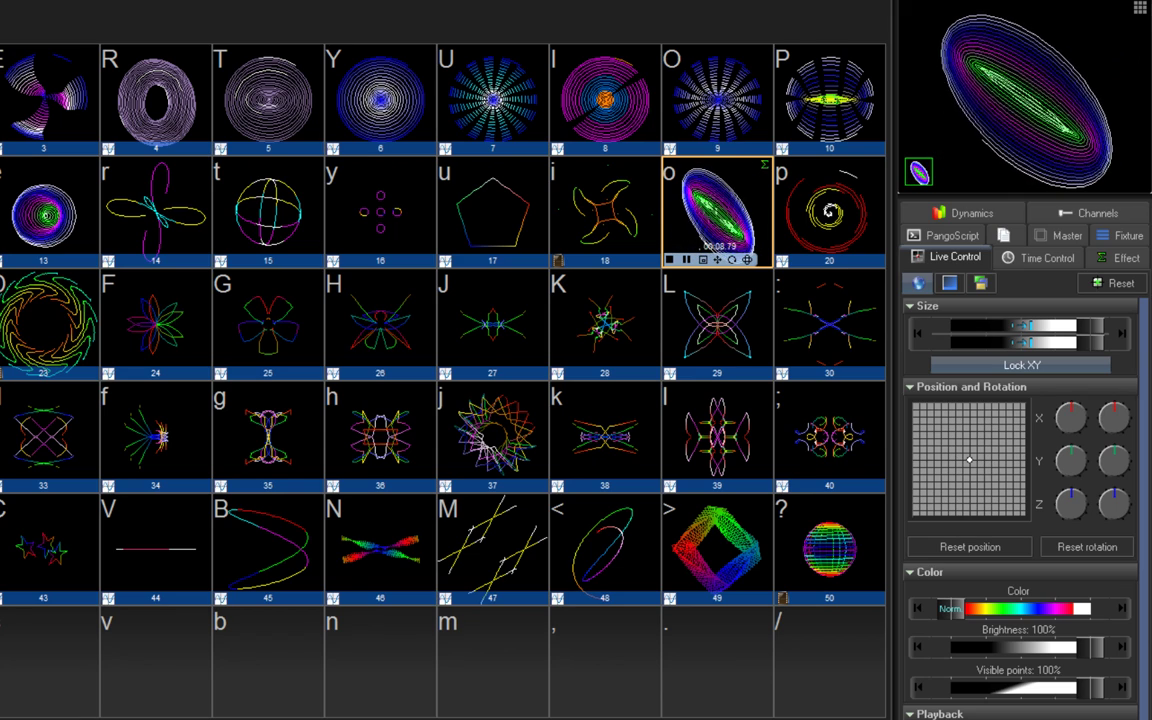
Step: Examine the Dynamics limiters, cue appearance and transition settings, and display the channel sliders
left_click(968, 214)
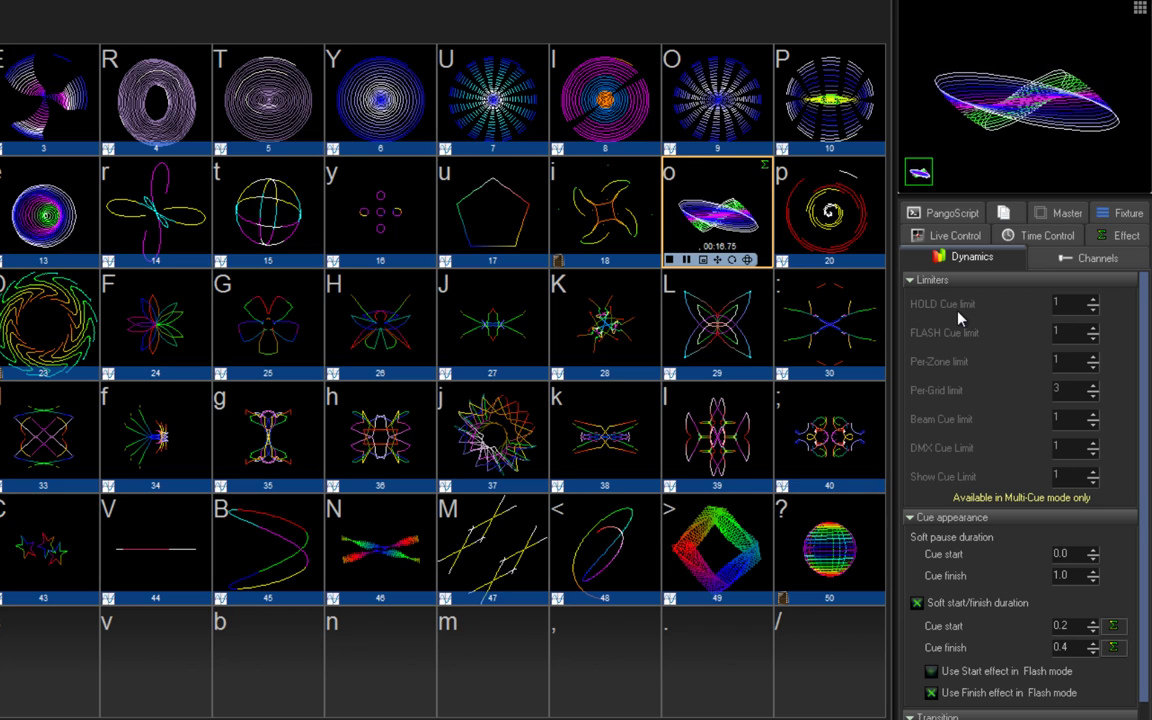
left_click_drag(1142, 466, 1138, 563)
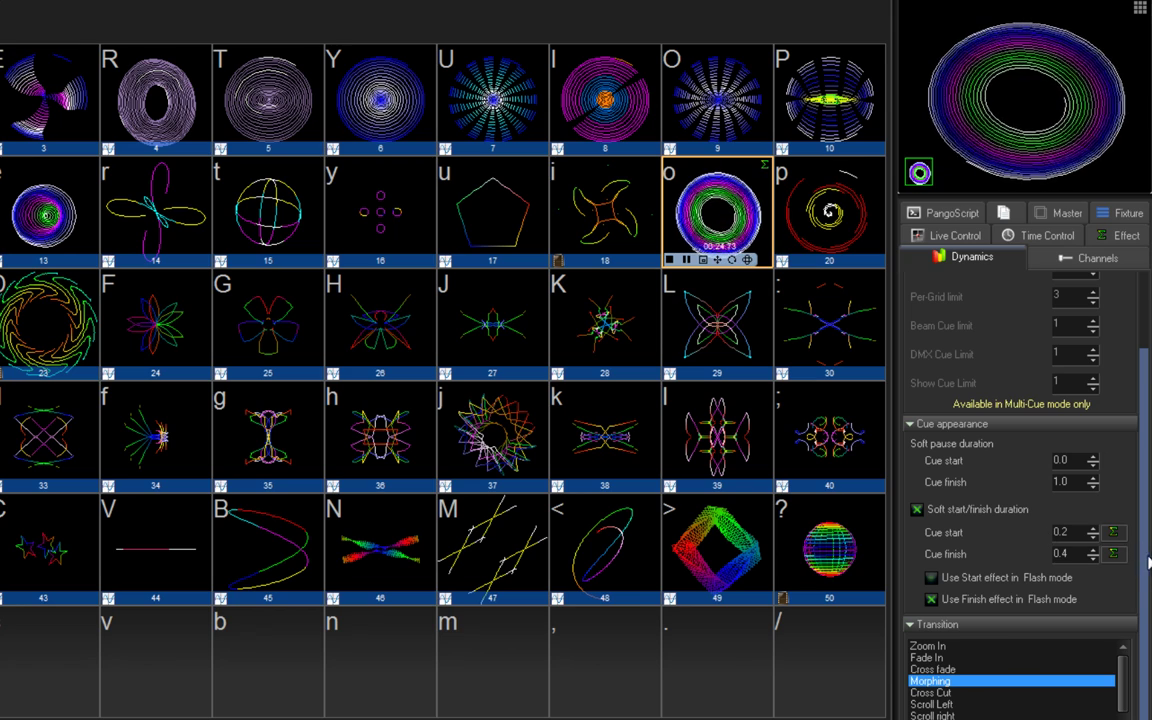
left_click_drag(1147, 548, 1147, 591)
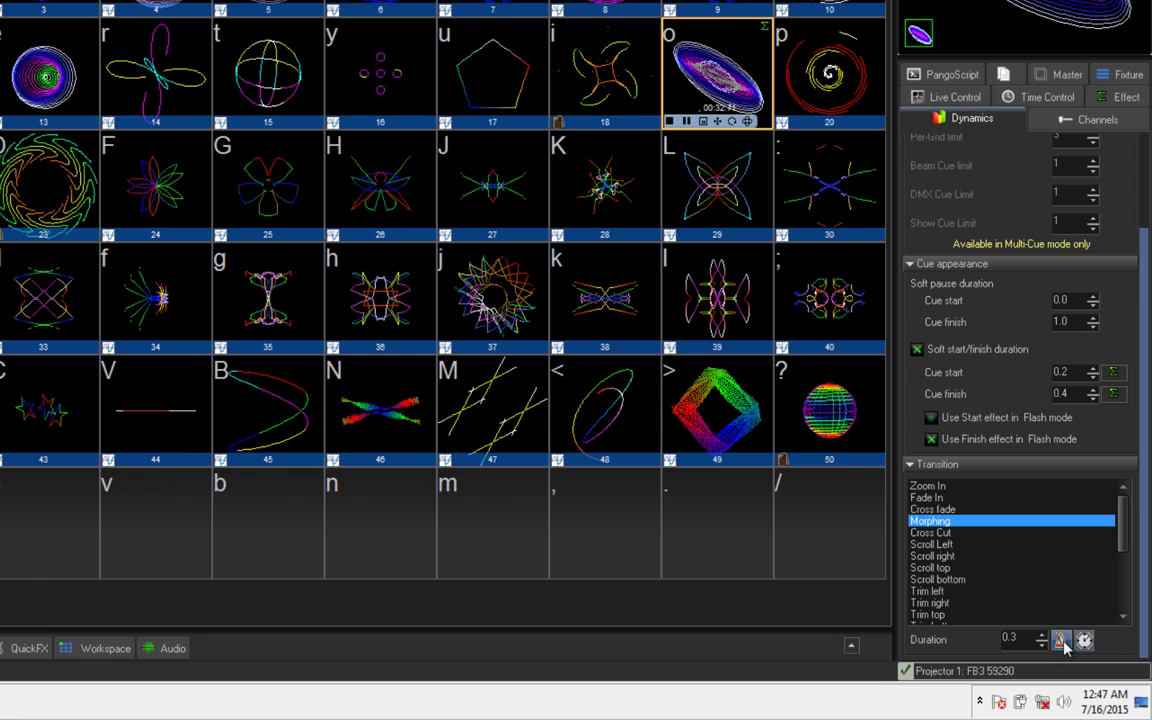
left_click_drag(1145, 469, 1146, 379)
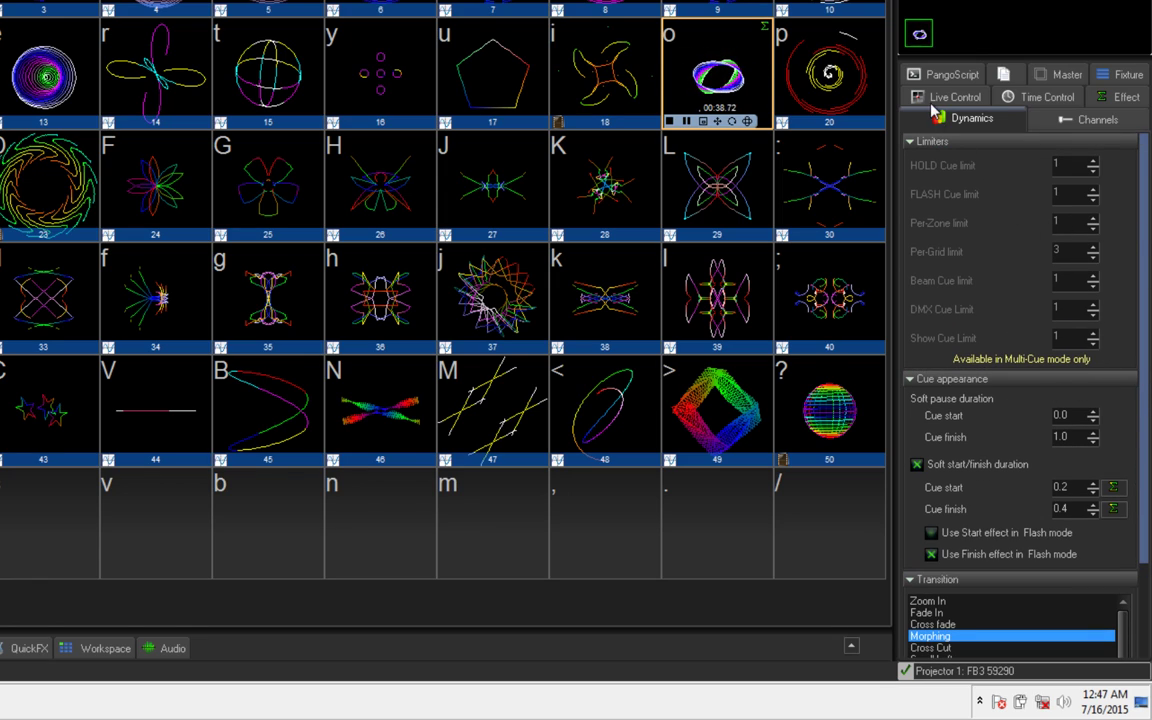
left_click(1066, 123)
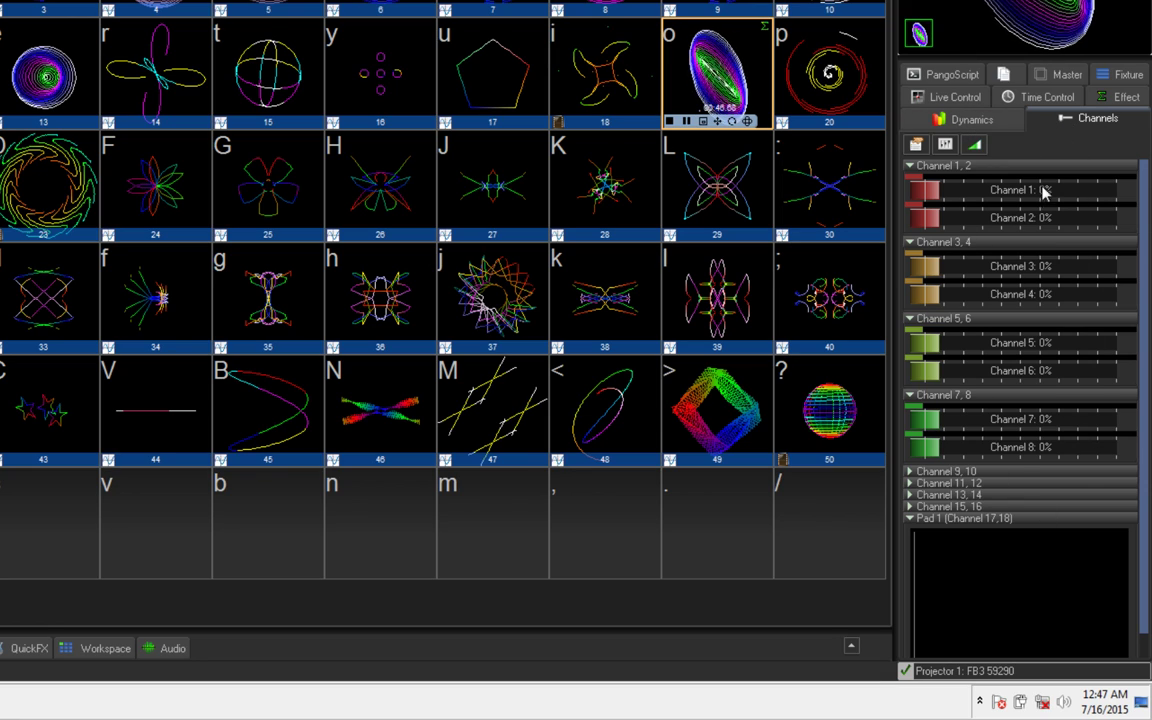
Step: Try shifting and rotating the playing cue with the live controls, and reset its position and rotation
left_click(955, 97)
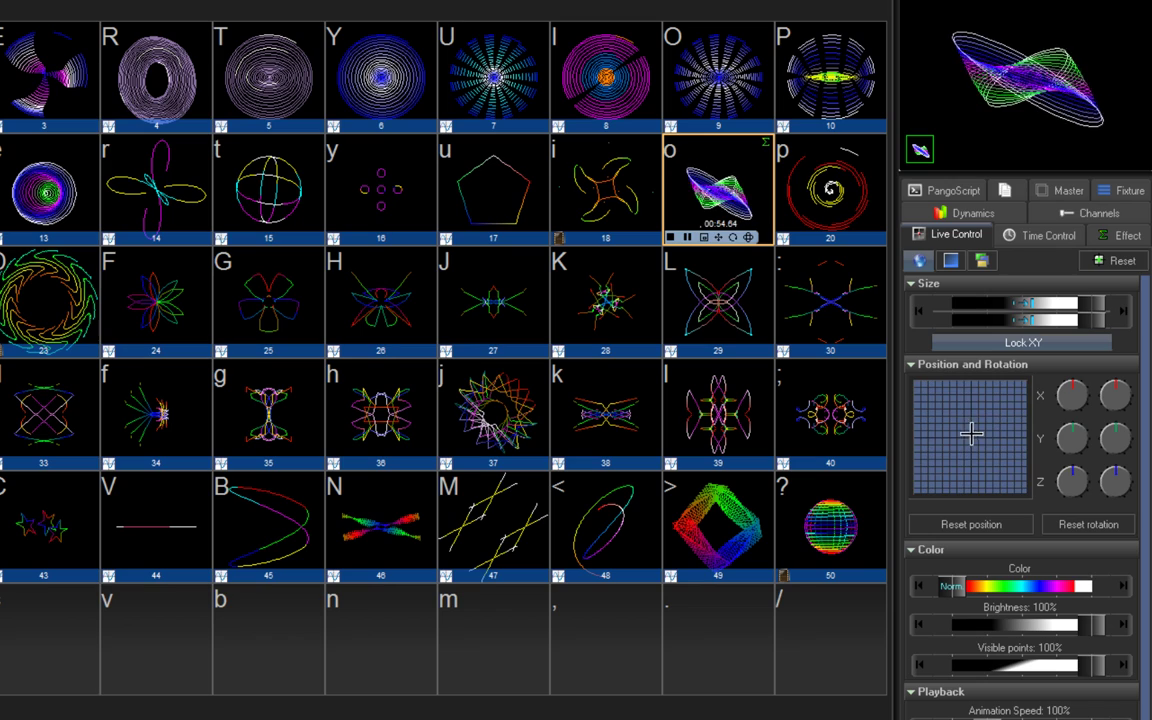
left_click_drag(971, 432, 962, 451)
left_click(957, 526)
mouse_move(1071, 396)
left_mouse_down()
mouse_move(1065, 467)
mouse_move(1070, 405)
mouse_move(1070, 452)
left_mouse_up()
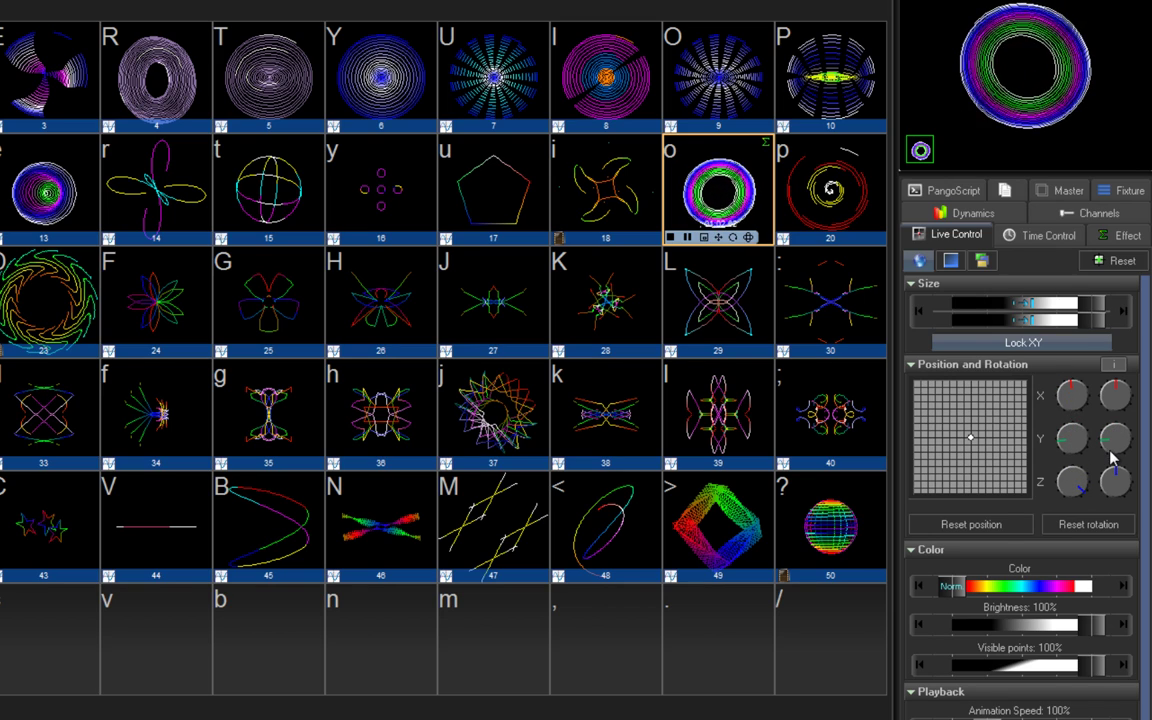
left_click(1058, 524)
Step: Try the color and brightness live controls on the playing cue, leaving original color and 100% brightness
mouse_move(950, 592)
left_mouse_down()
mouse_move(1065, 588)
mouse_move(955, 598)
left_mouse_up()
mouse_move(1018, 628)
left_mouse_down()
mouse_move(960, 625)
mouse_move(1095, 625)
mouse_move(998, 663)
mouse_move(1095, 665)
left_mouse_up()
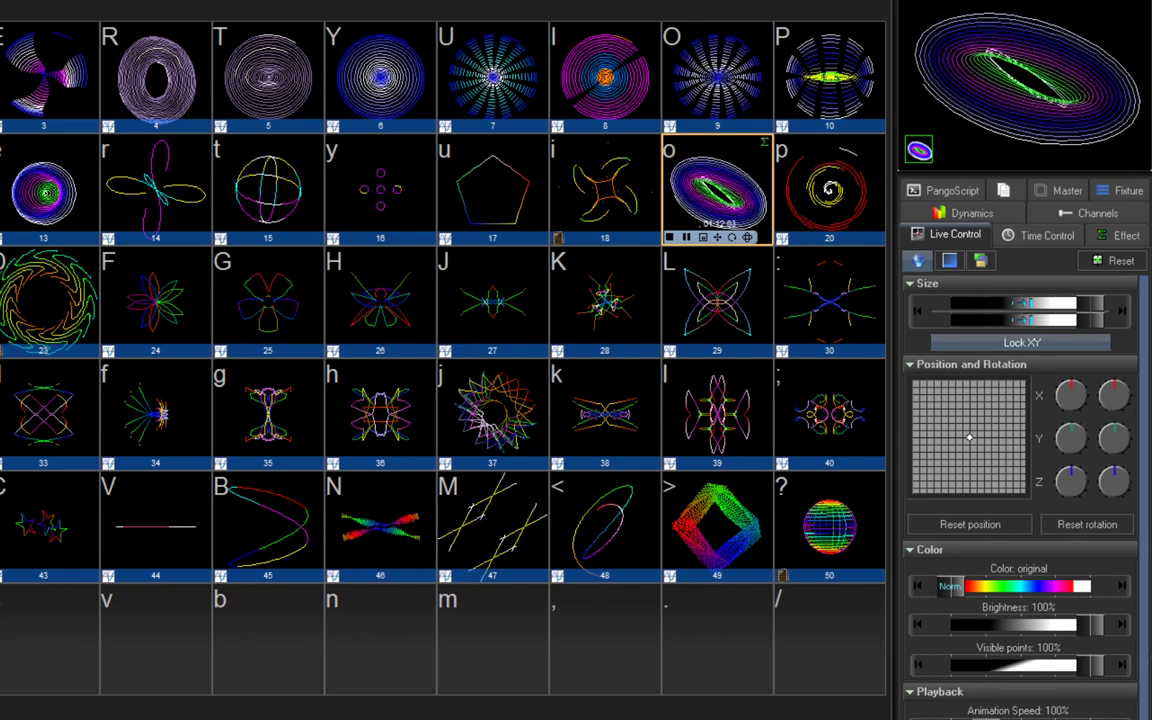
Step: Try enabling Physics for the live controls, collapse and expand the Playback section, and turn Physics off
left_click_drag(1146, 584, 1146, 626)
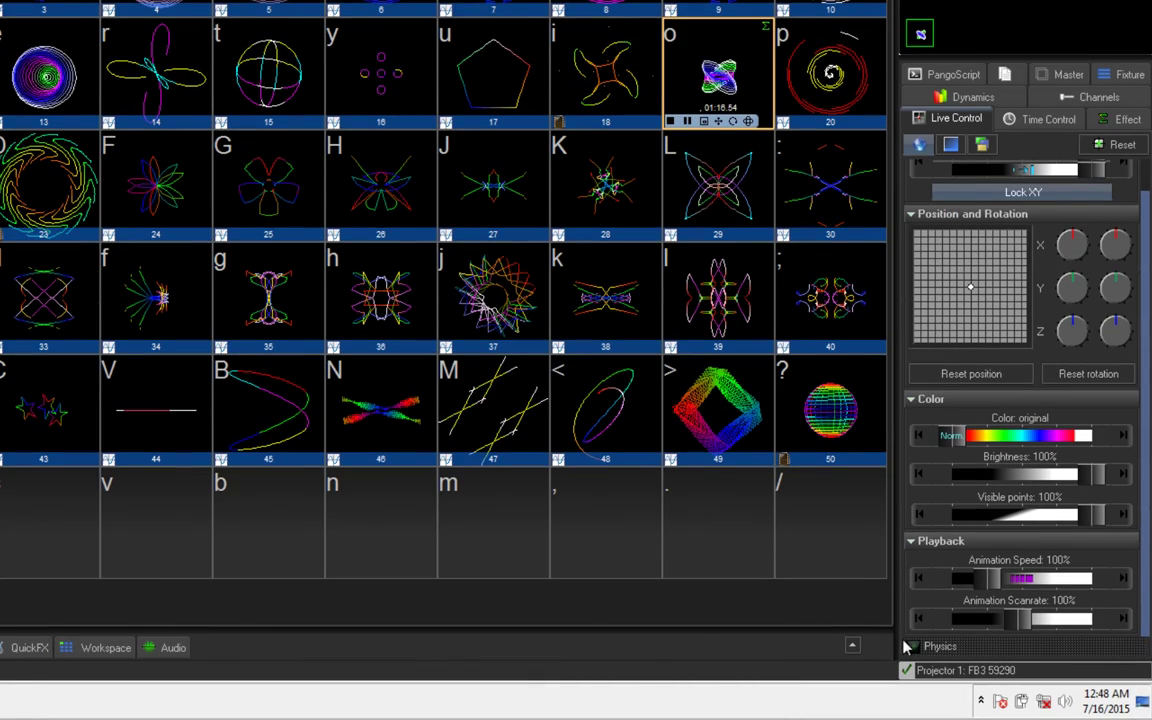
left_click(915, 648)
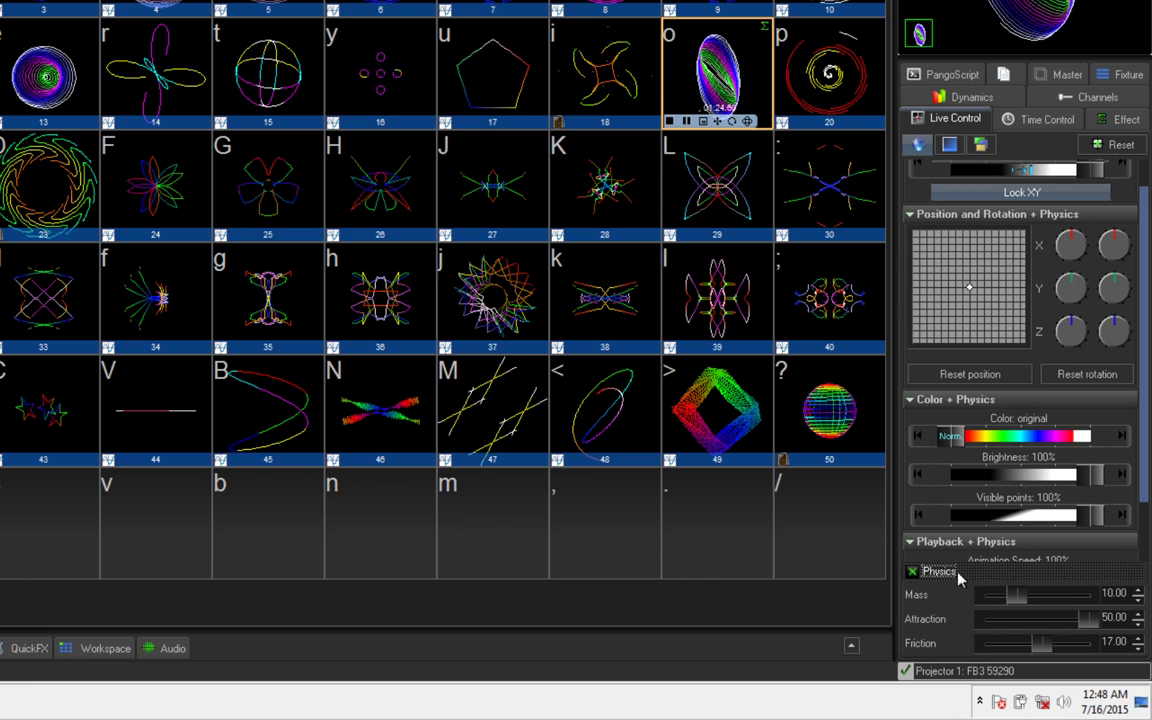
left_click(909, 543)
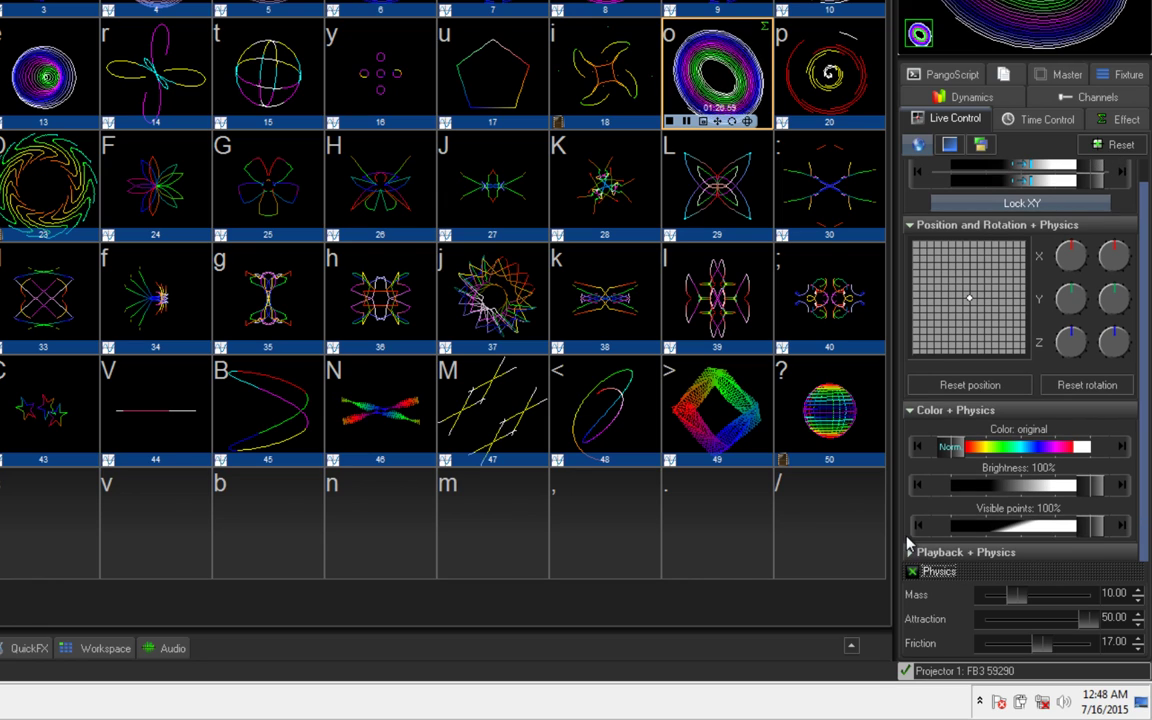
left_click(909, 552)
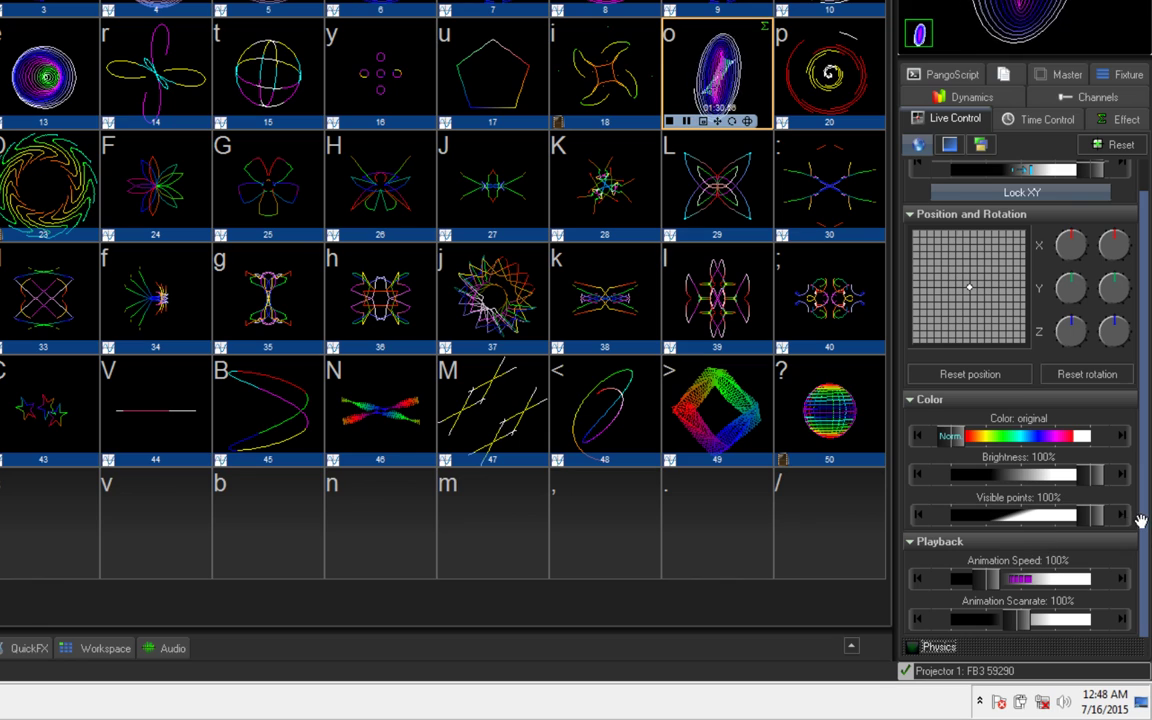
Step: Unlock the X and Y sizes of the playing cue and try scaling each axis separately
scroll(1025, 180, "up", 3)
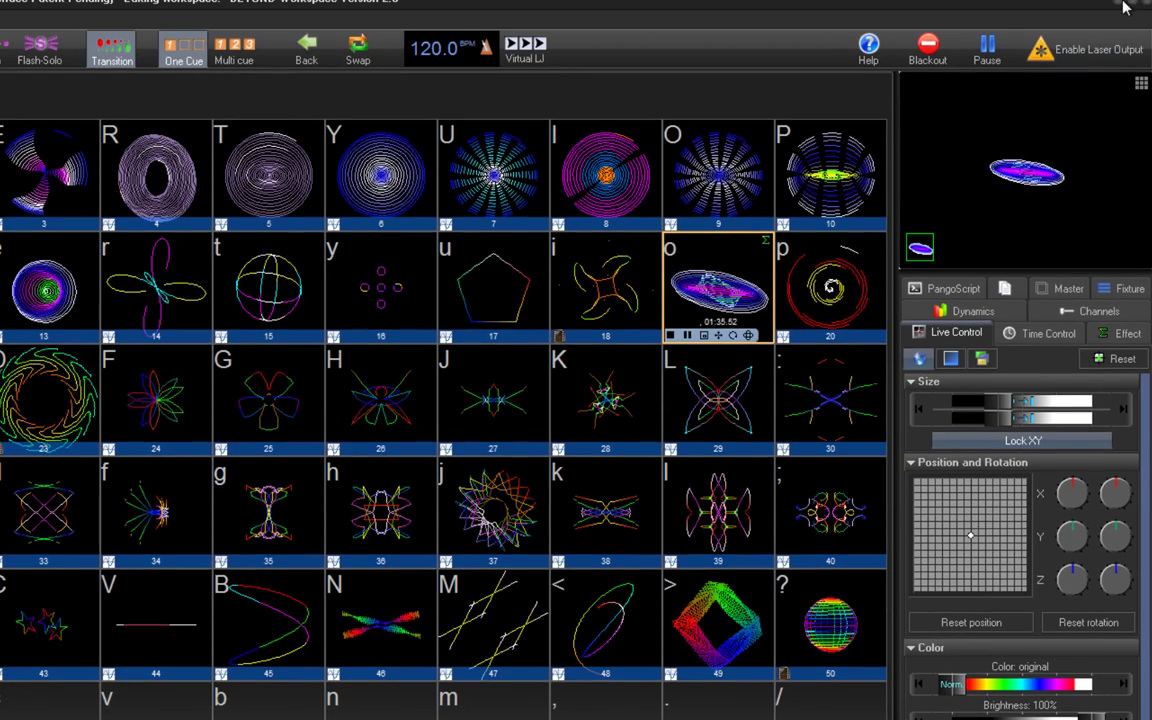
left_click(1022, 440)
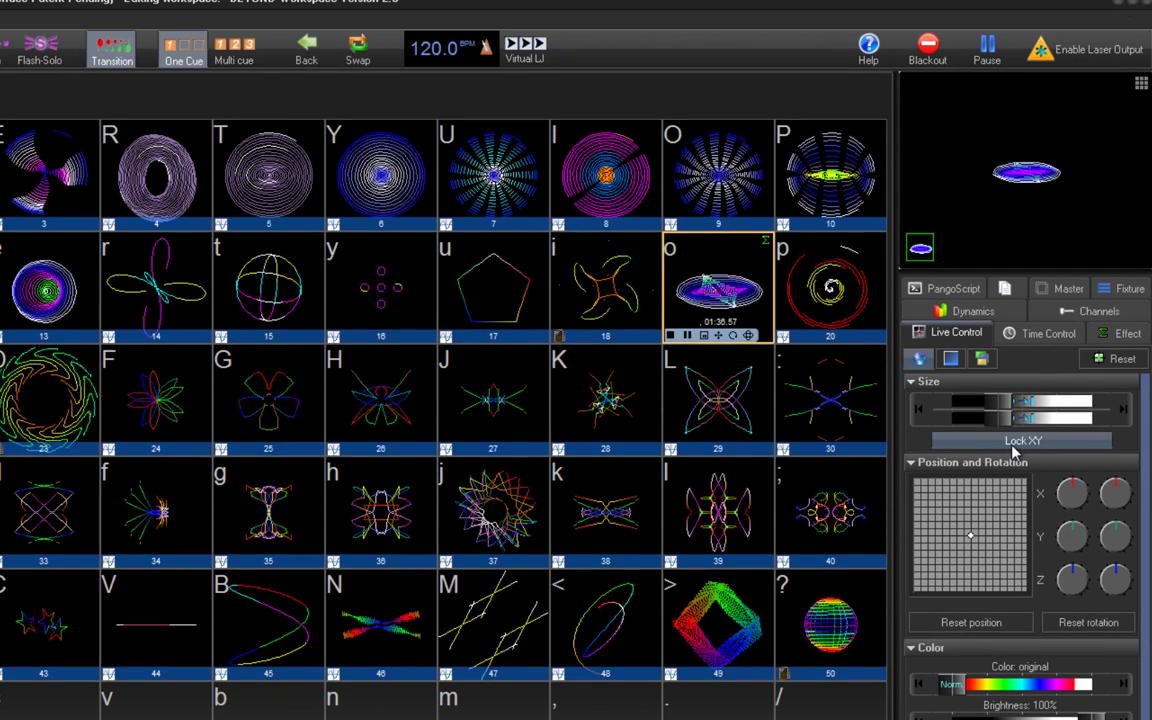
left_click_drag(1000, 418, 1105, 400)
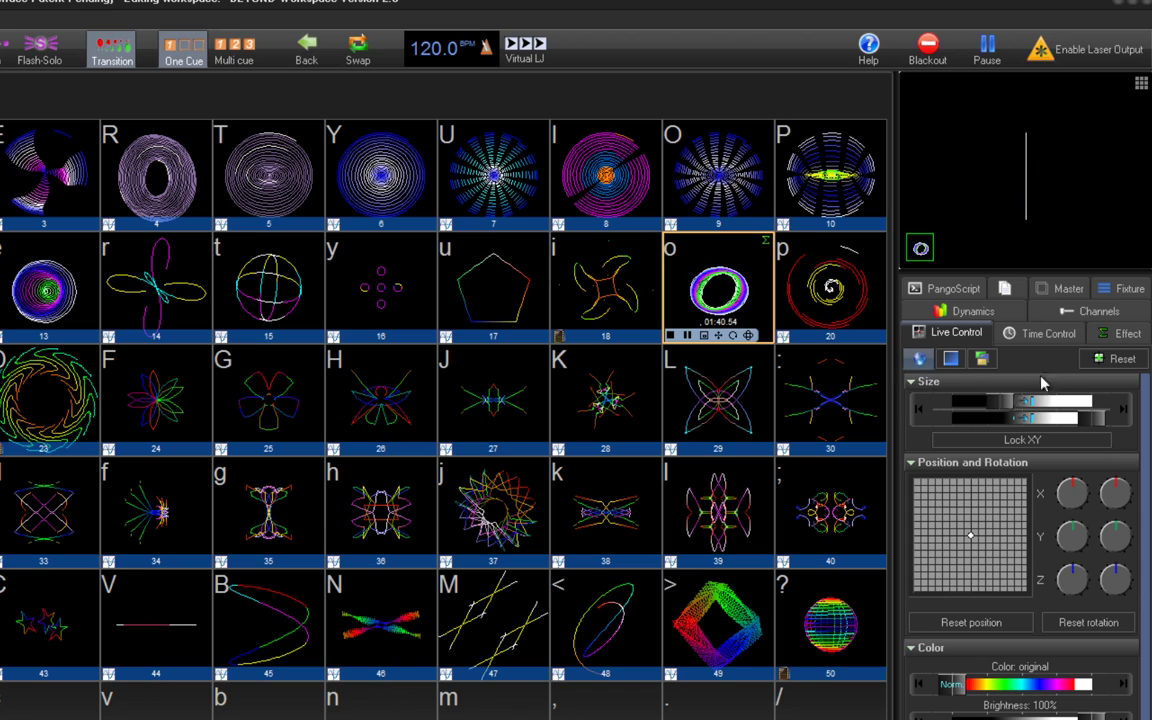
left_click_drag(1000, 418, 1095, 416)
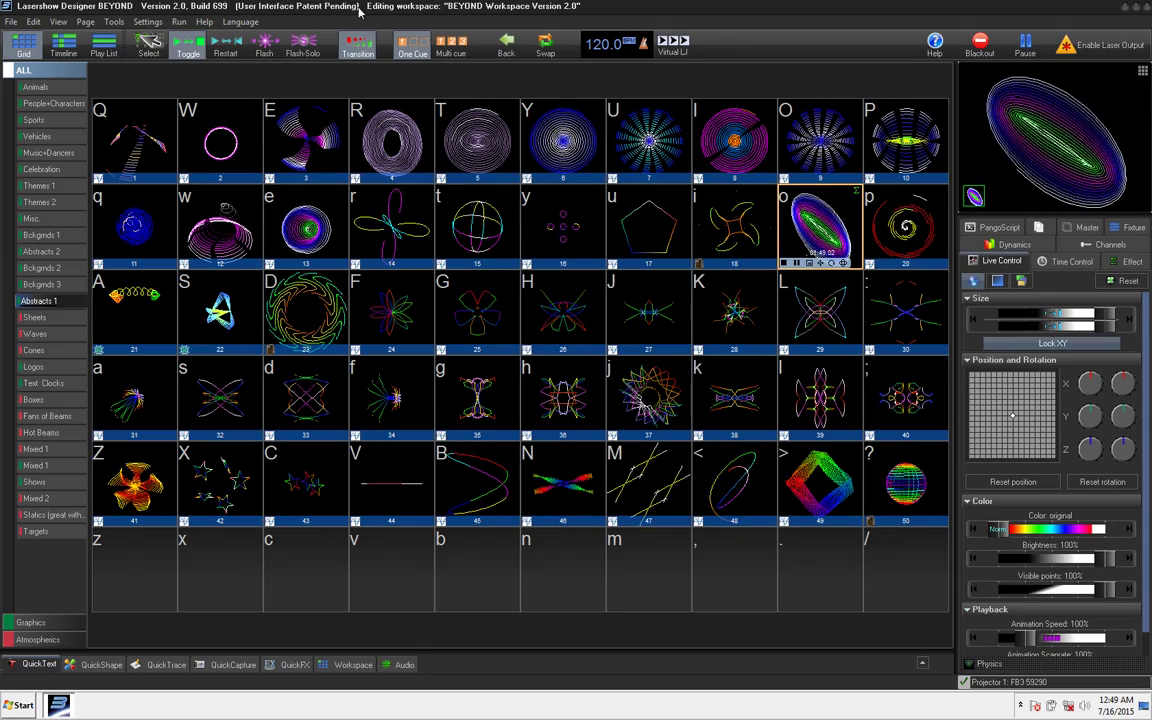
Step: Review the Main Graphics projection zone's General, Also to, Geometric Correction and Preview settings, and close them without saving
left_click(147, 21)
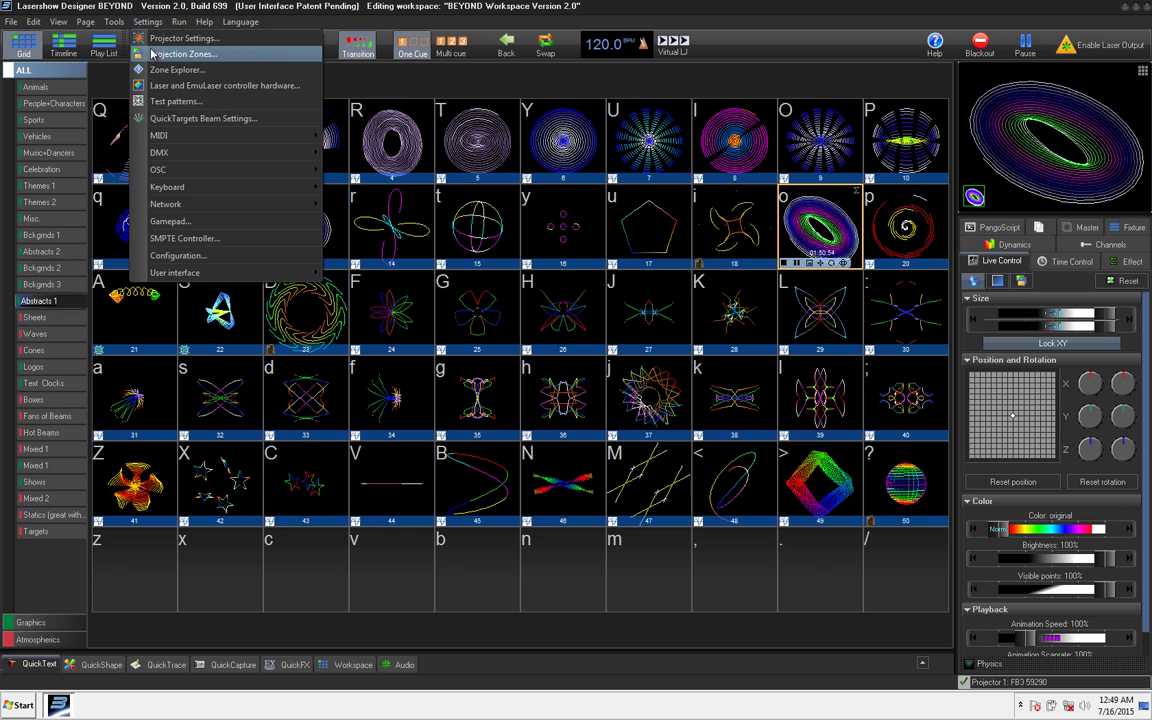
left_click(165, 51)
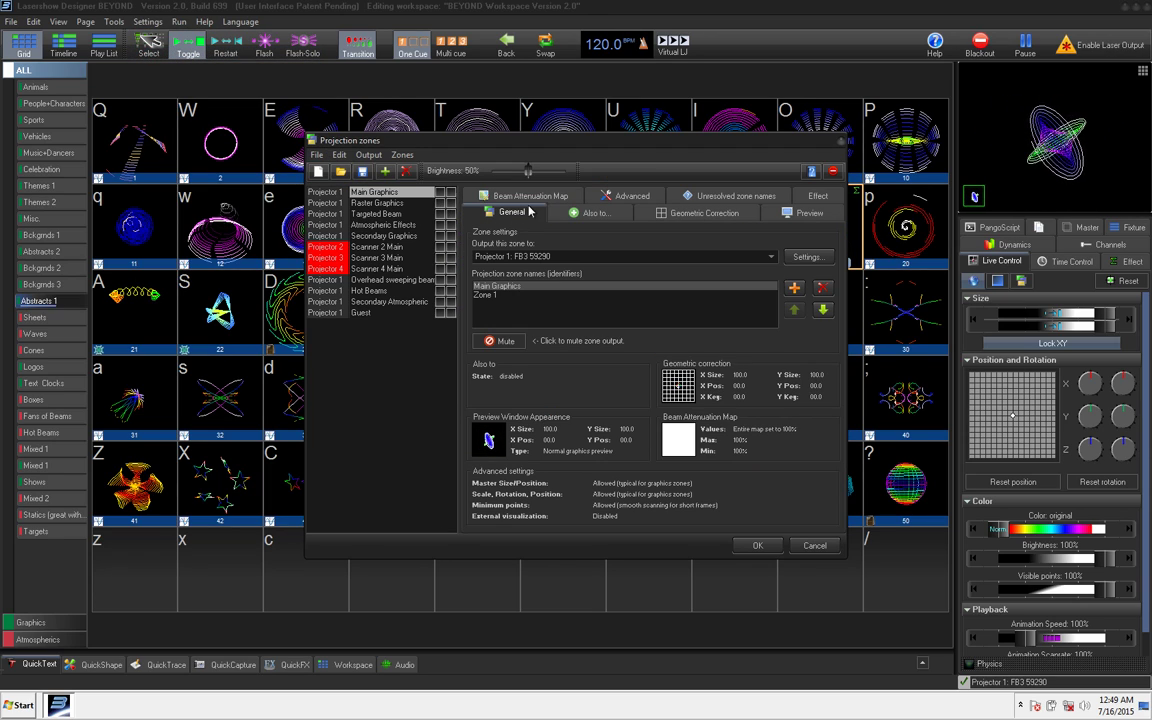
left_click(590, 212)
left_click(700, 212)
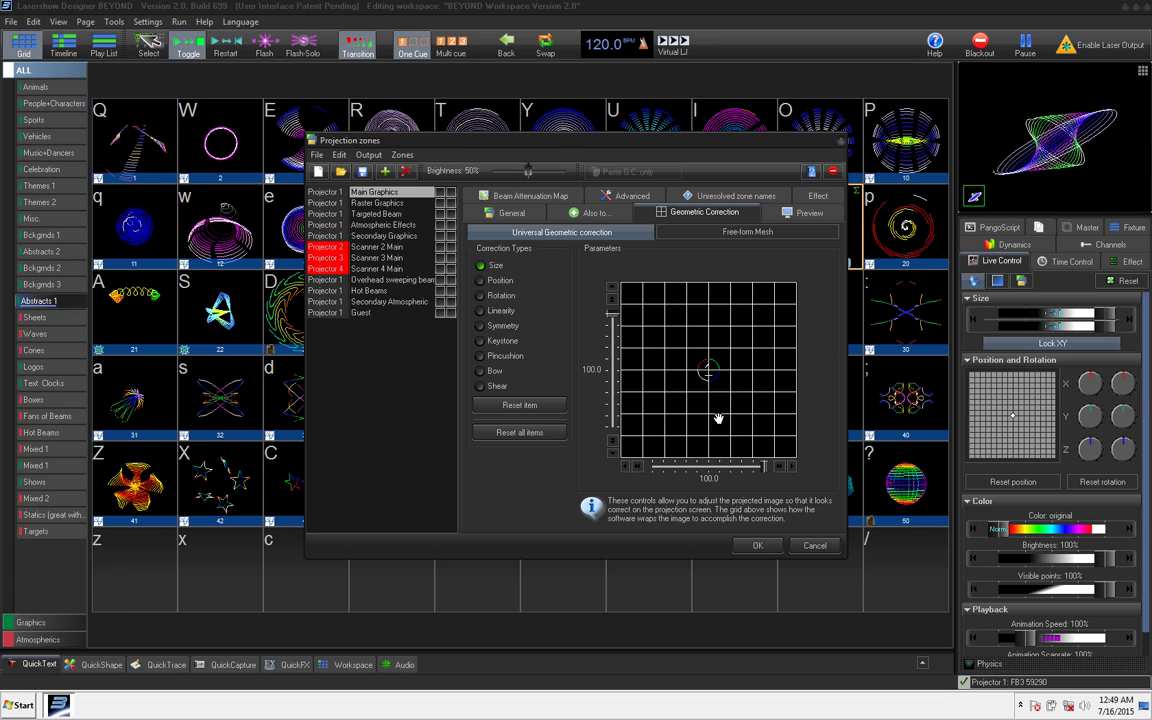
left_click(805, 212)
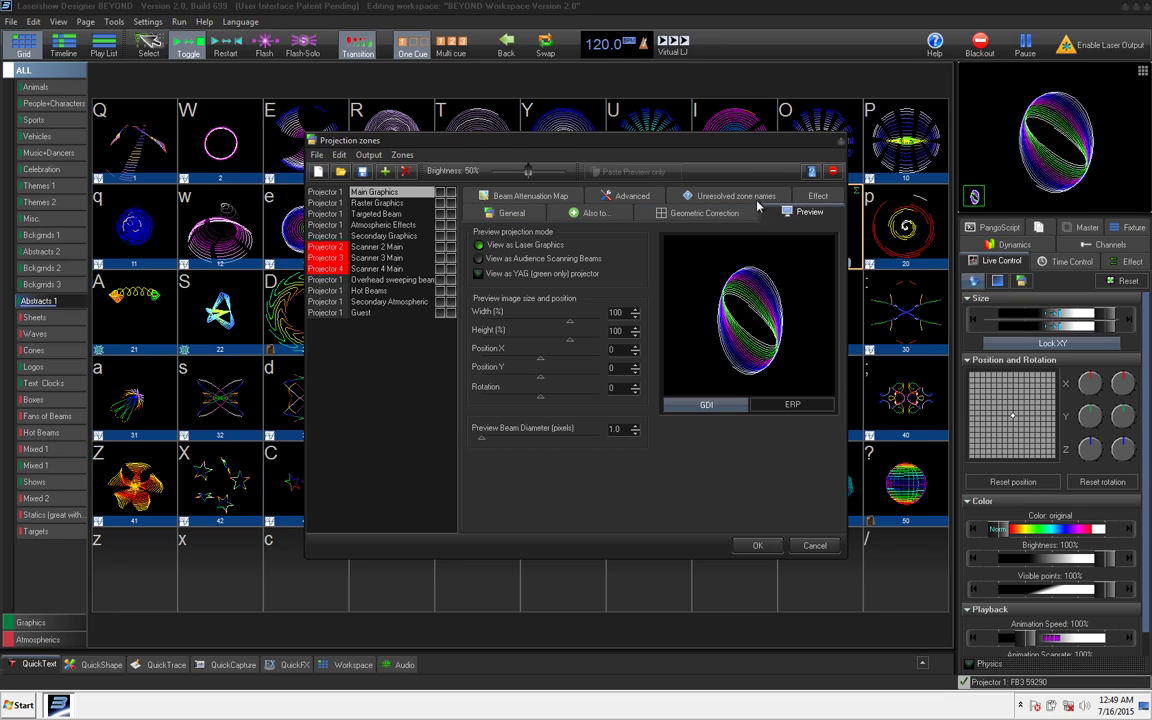
left_click(815, 545)
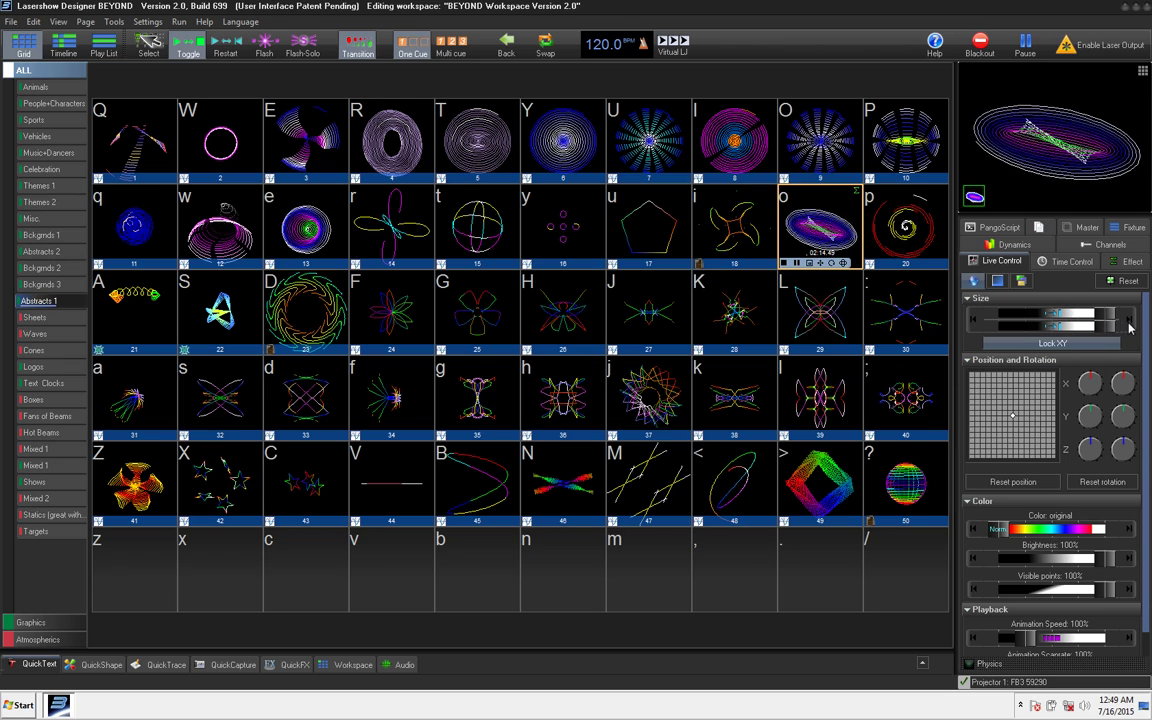
Step: Try the size live control on the playing cue, and look through the Time Control, Effect, Master and PangoScript controls
left_click_drag(1104, 316, 1131, 311)
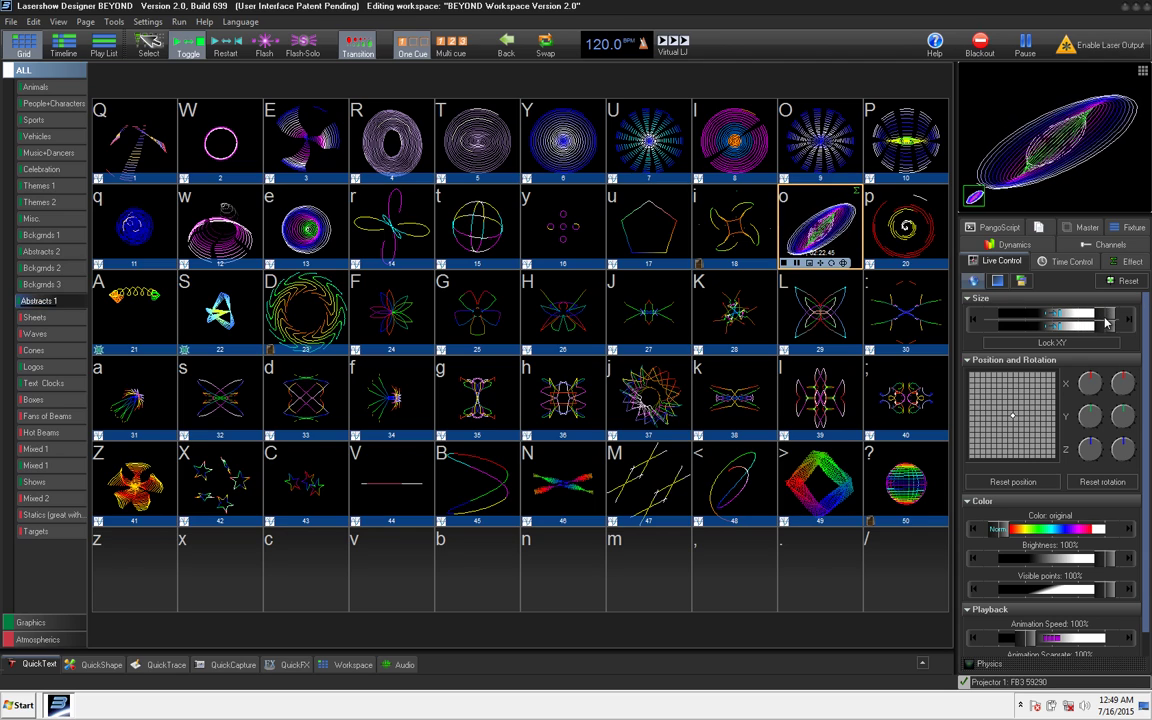
left_click(1045, 263)
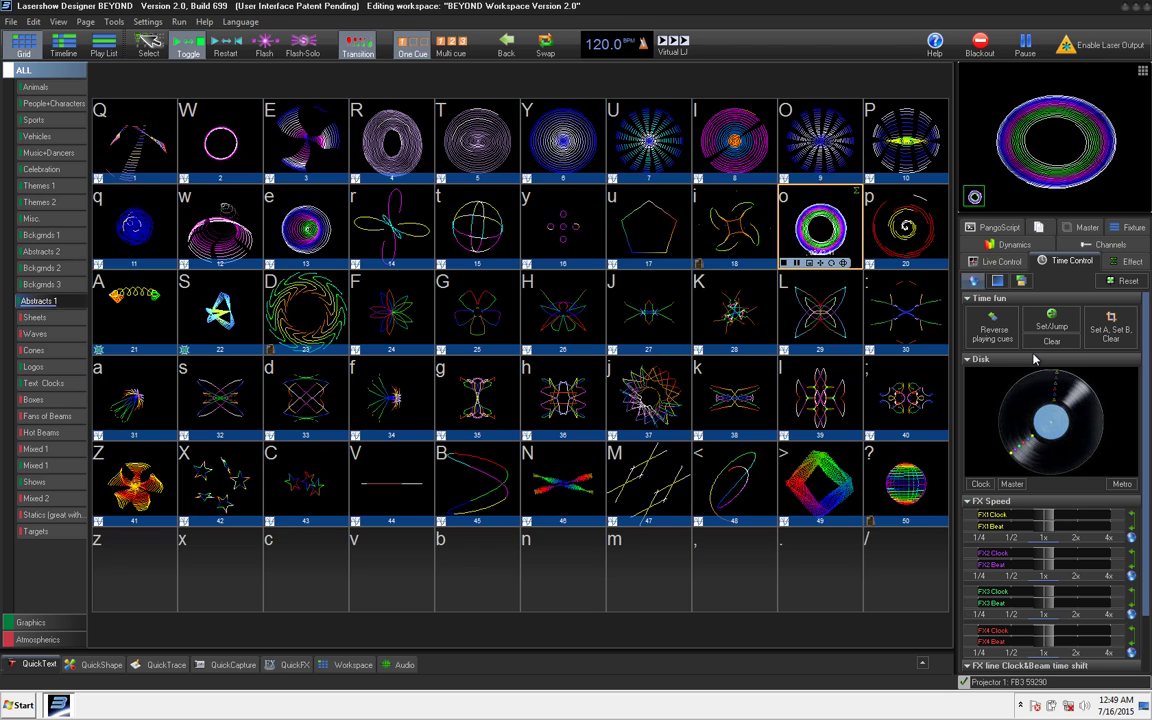
left_click(1127, 261)
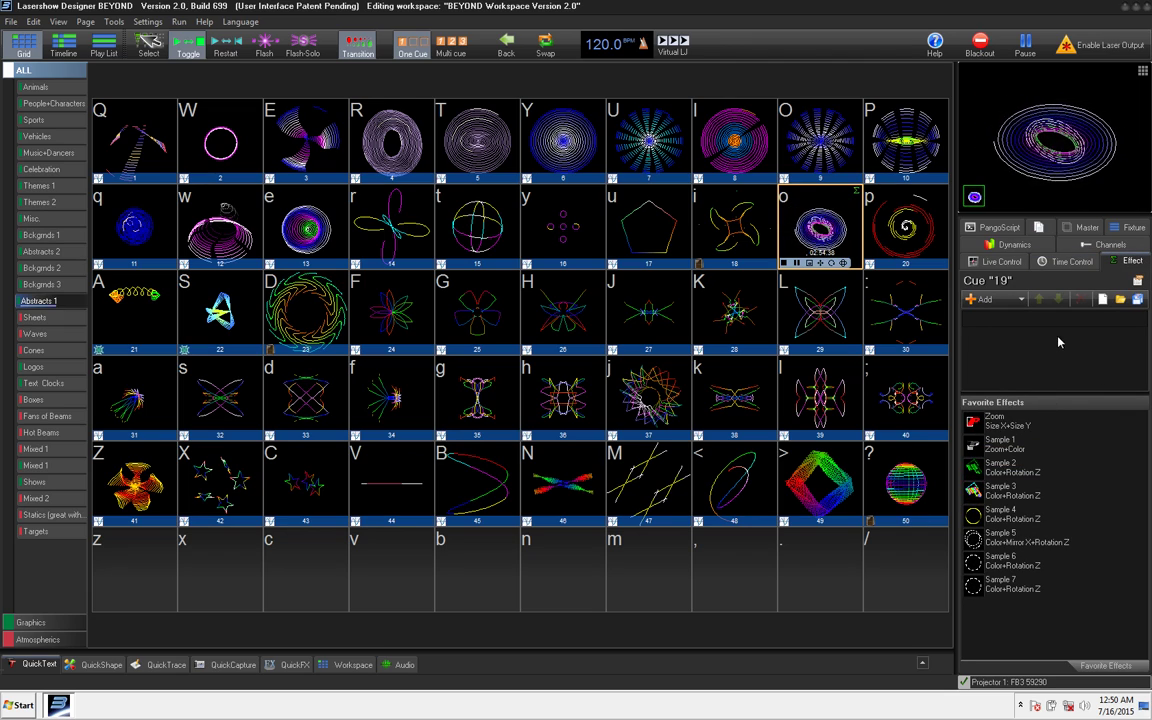
left_click(1085, 228)
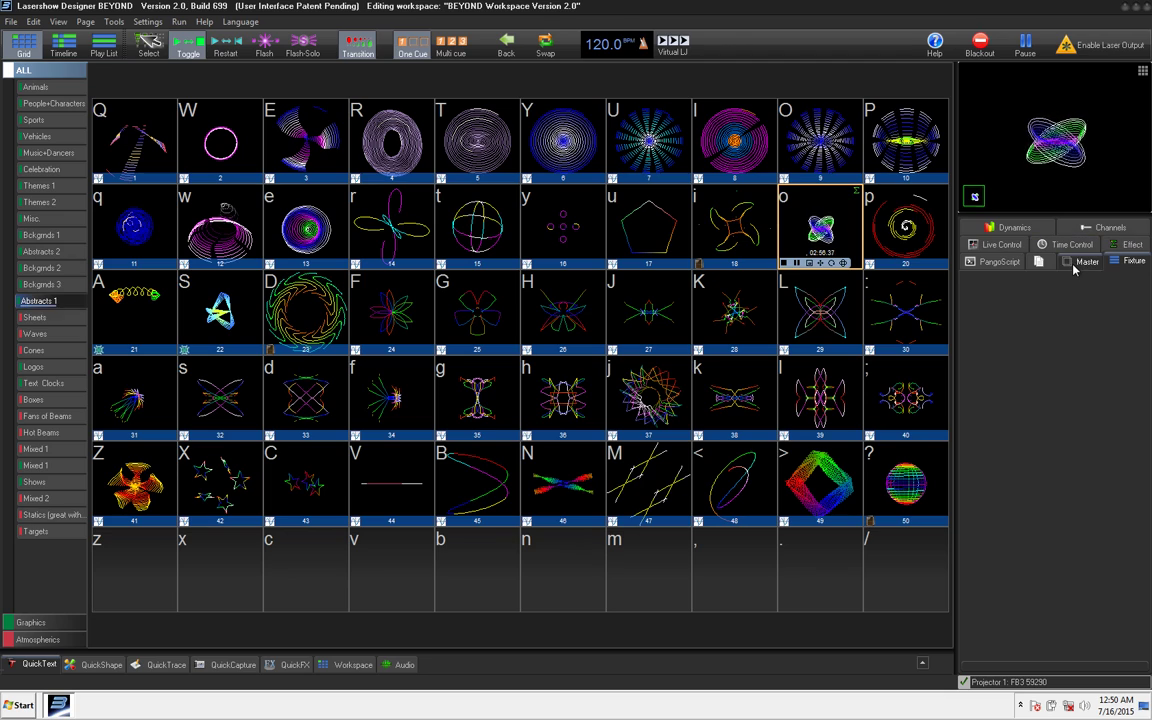
left_click(1075, 266)
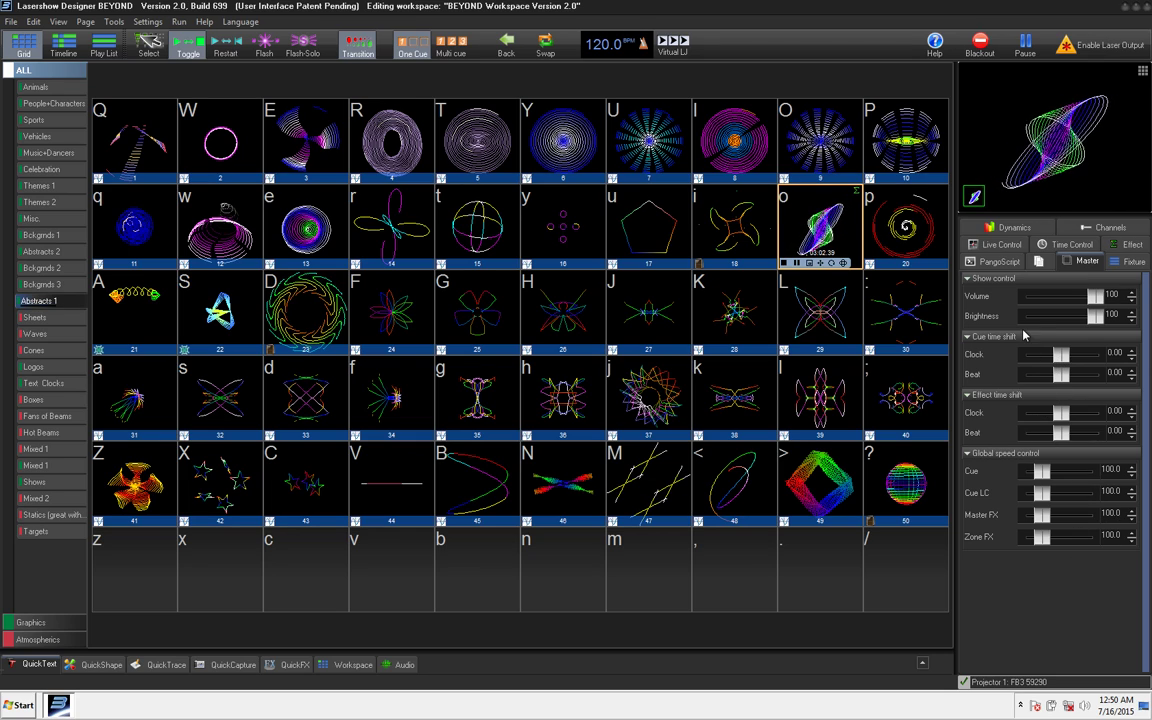
left_click(984, 262)
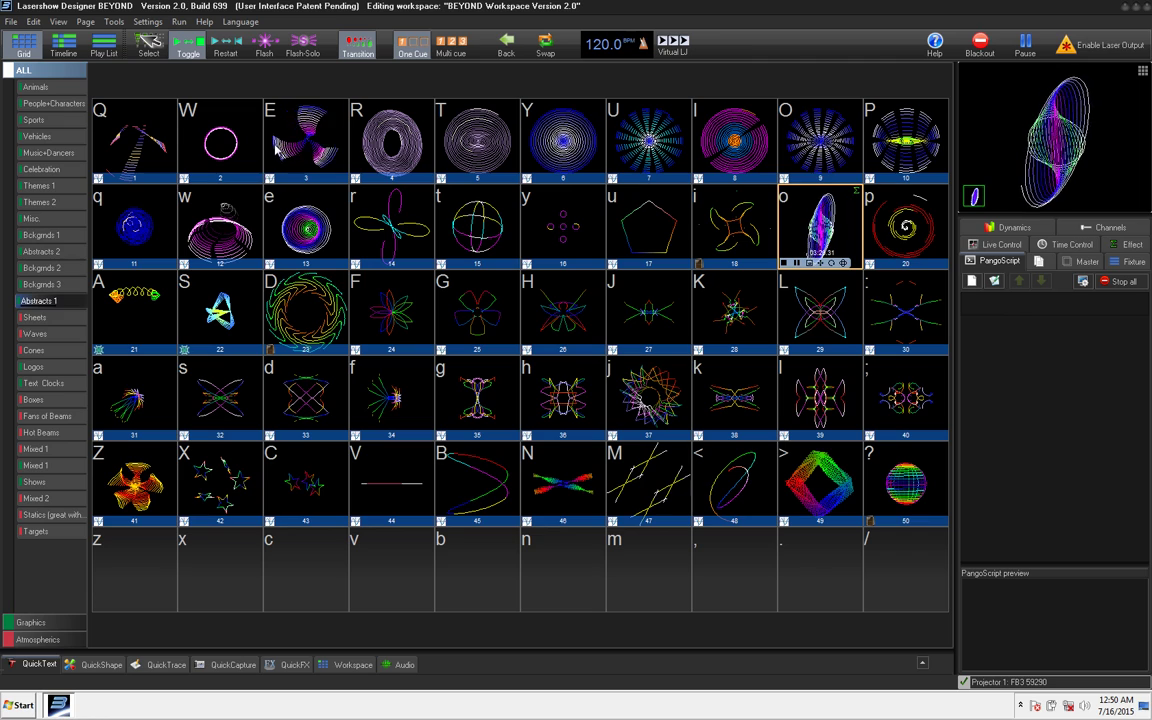
Step: Play several cues in succession in Toggle mode, including W, R, T and the pentagon cue u
key("shift+e")
key("shift+w")
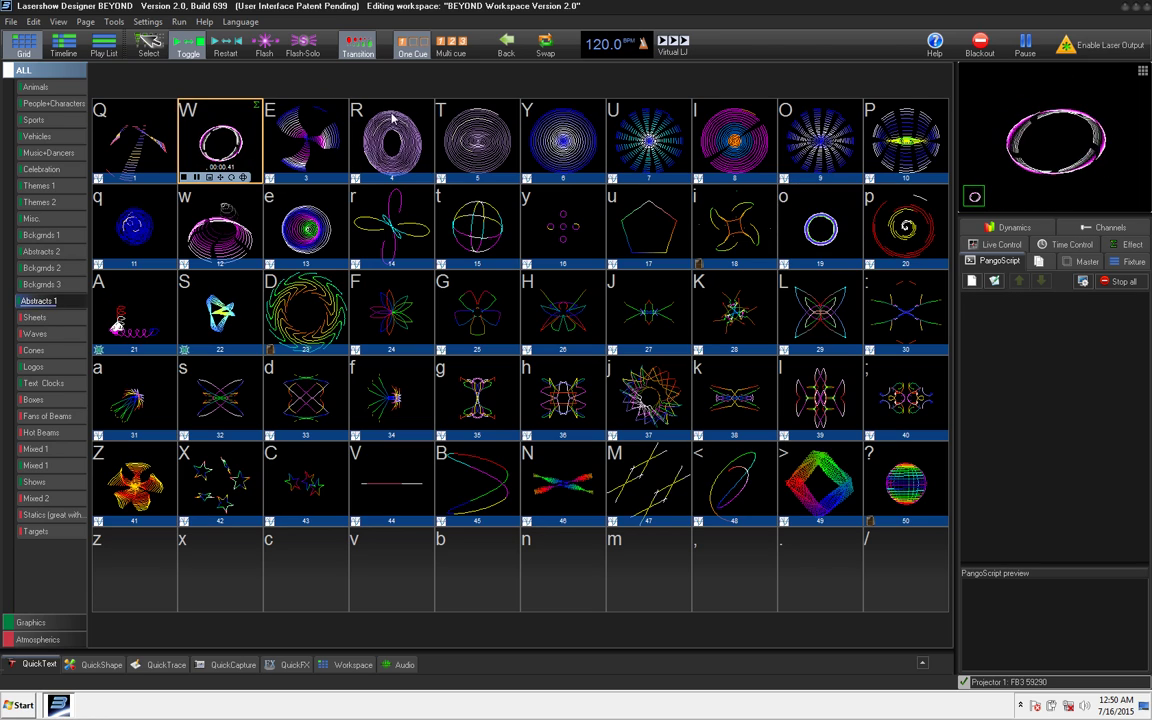
left_click(224, 50)
key("shift+r")
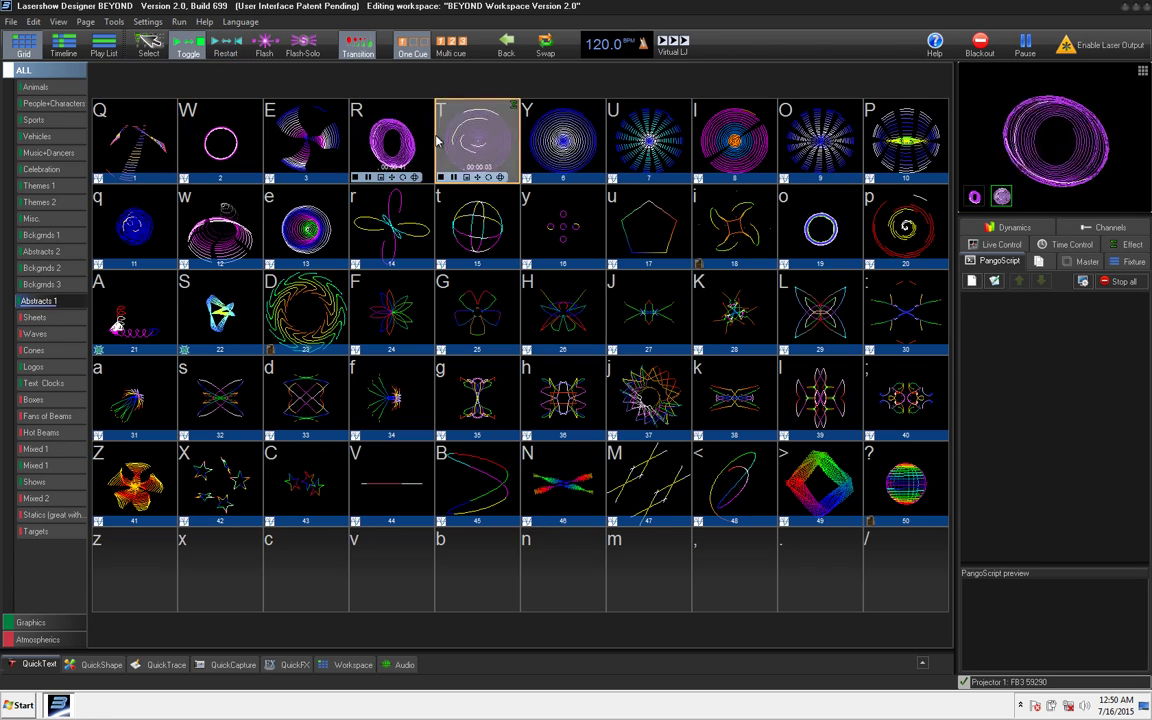
key("r")
key("e")
key("g")
key("u")
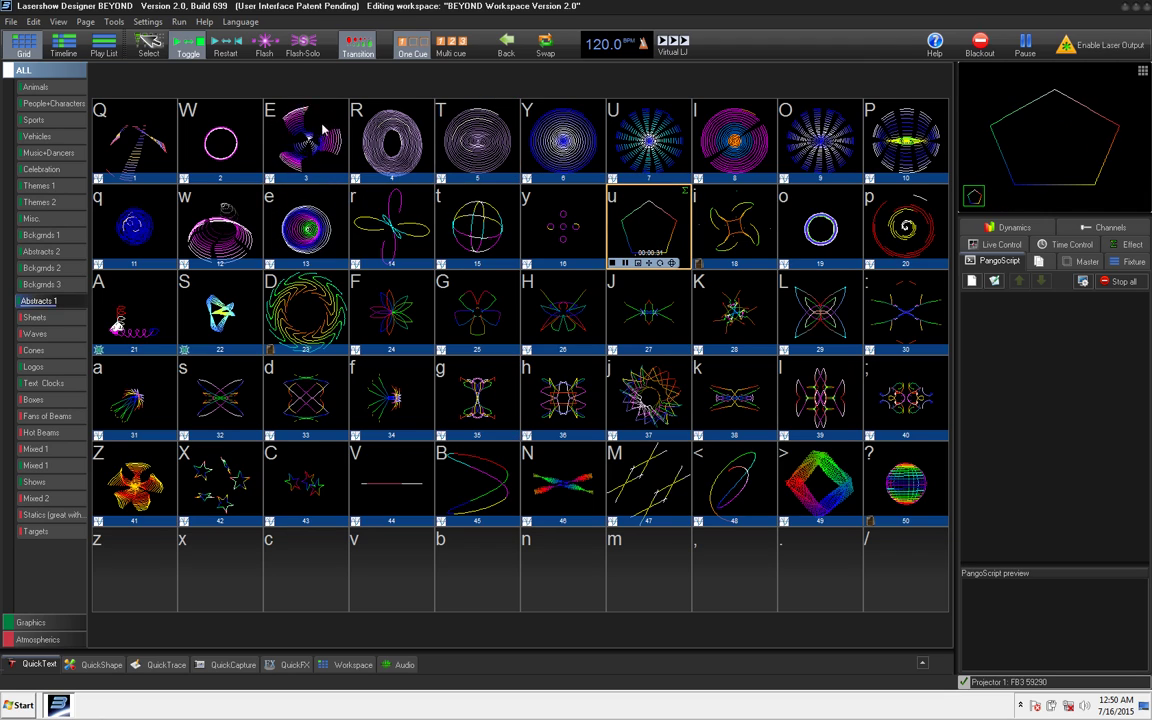
Step: Play cue W in Restart mode, and select cue w without playing it in Select mode
left_click(225, 45)
left_click(210, 150)
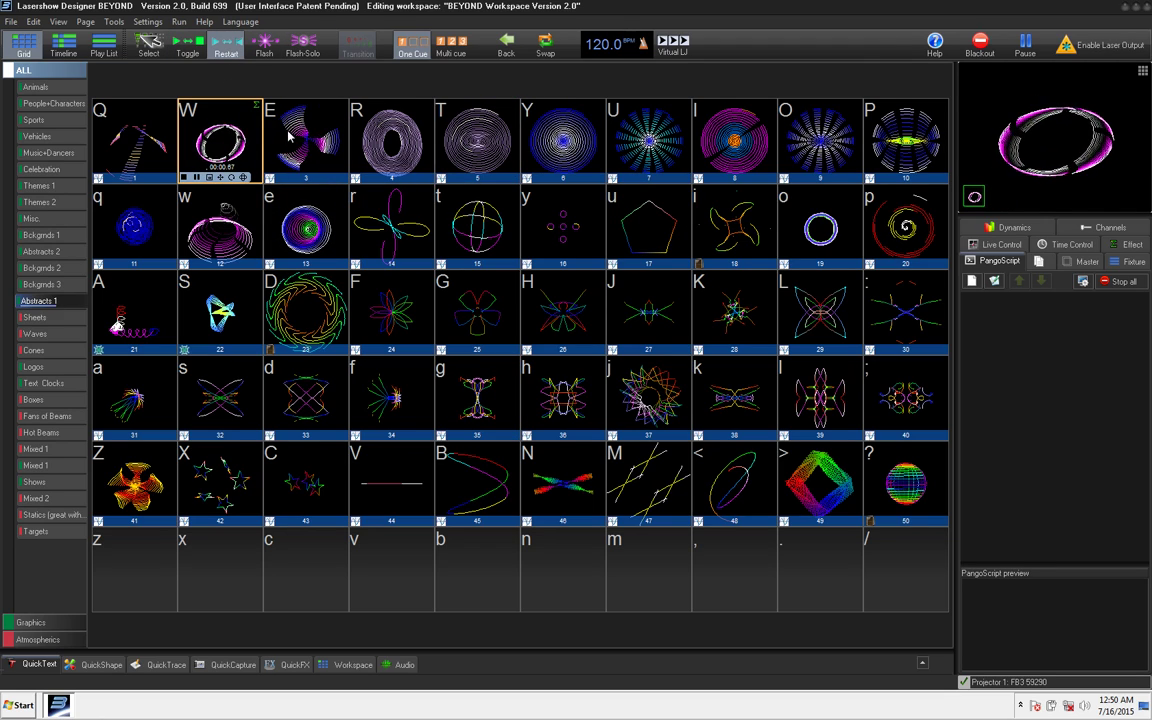
left_click(182, 46)
left_click(163, 50)
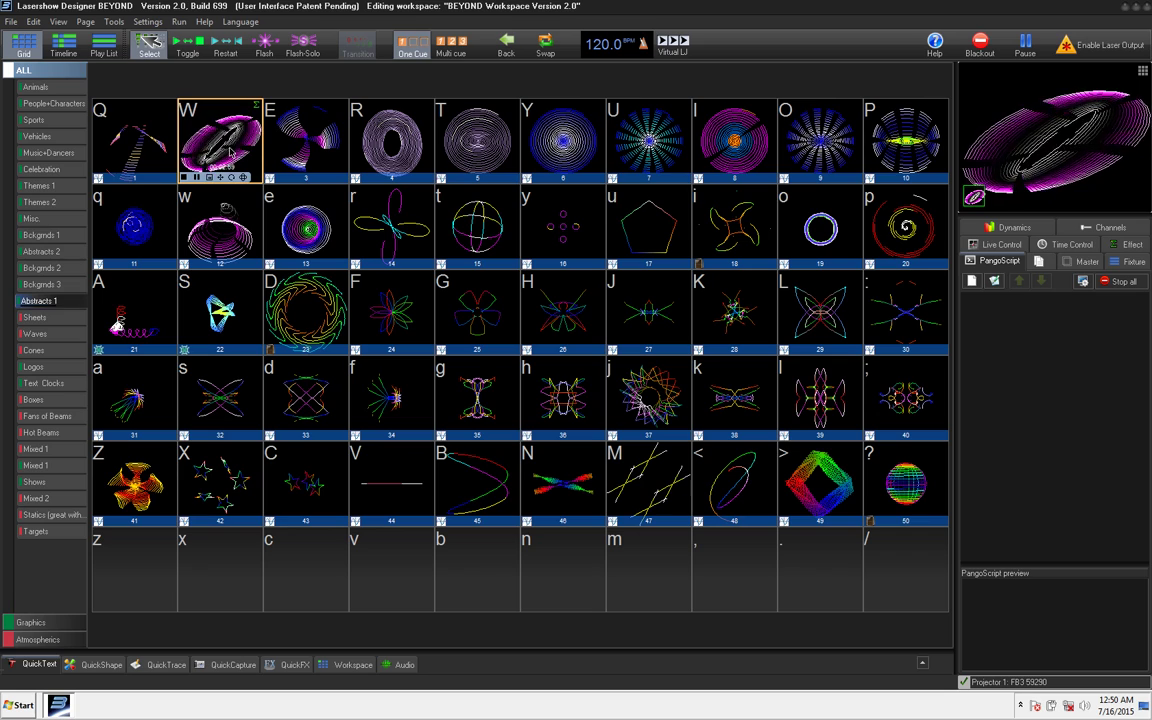
key("w")
Step: Start cue E in Toggle mode, and flash cues in the second row, from e to t, in Flash mode
left_click(186, 48)
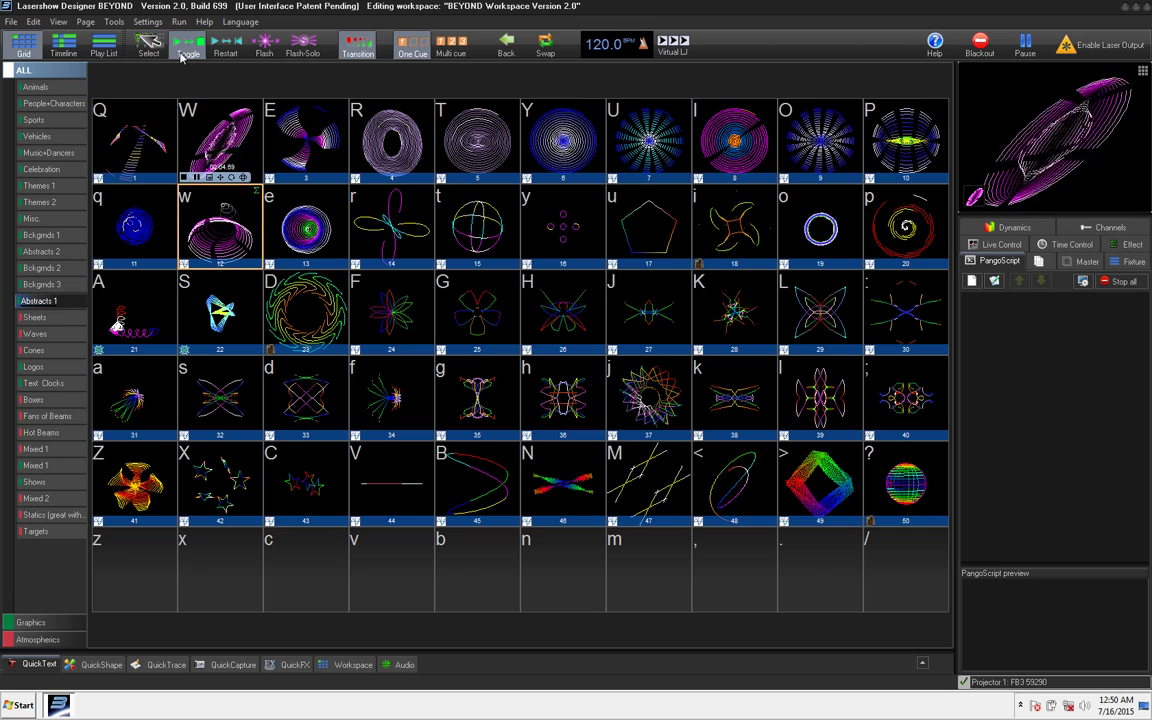
key("e")
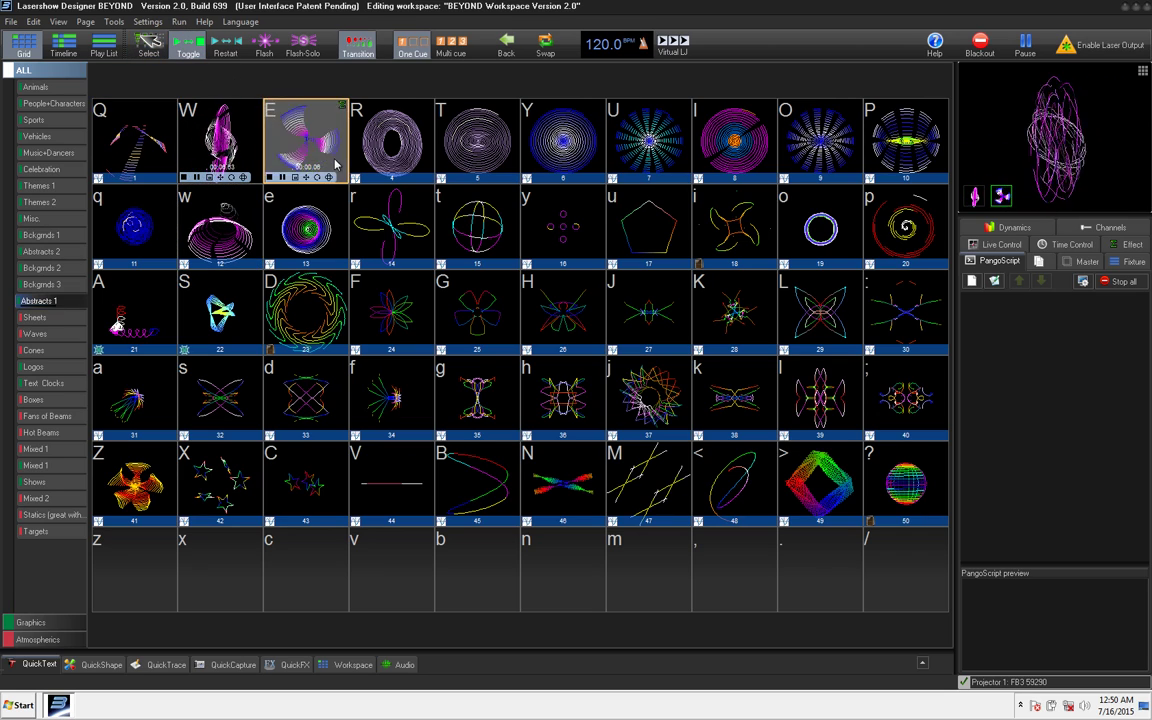
left_click(264, 45)
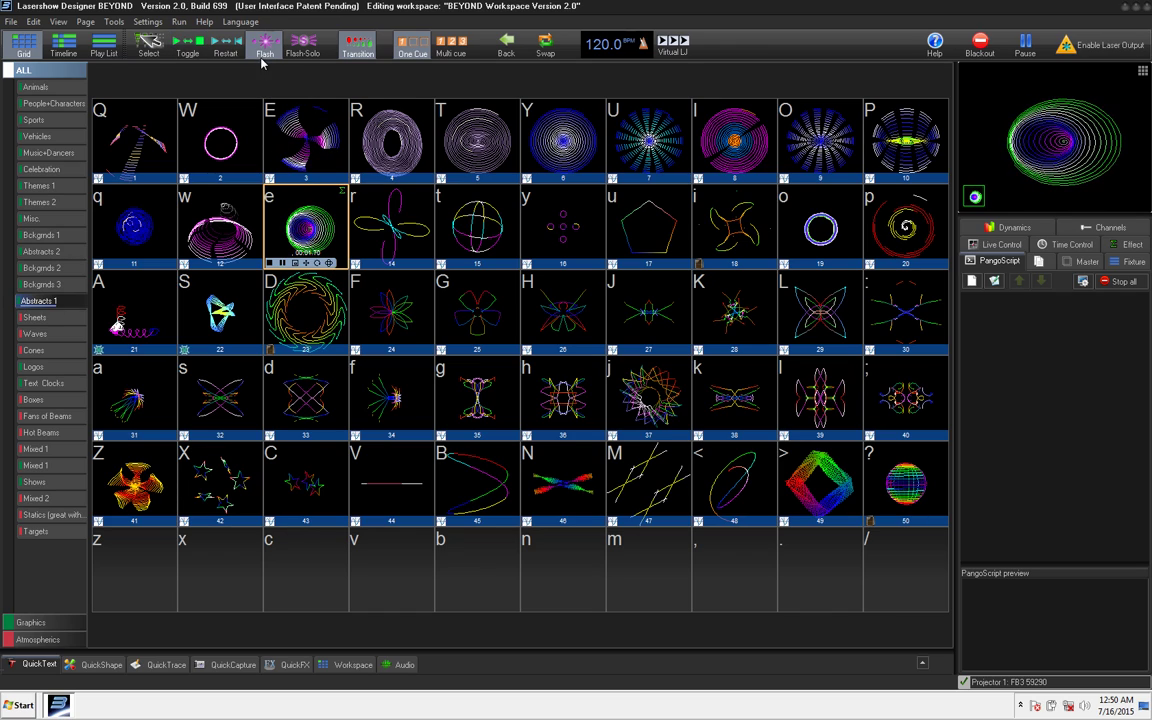
left_click(300, 229)
left_click_drag(300, 229, 390, 225)
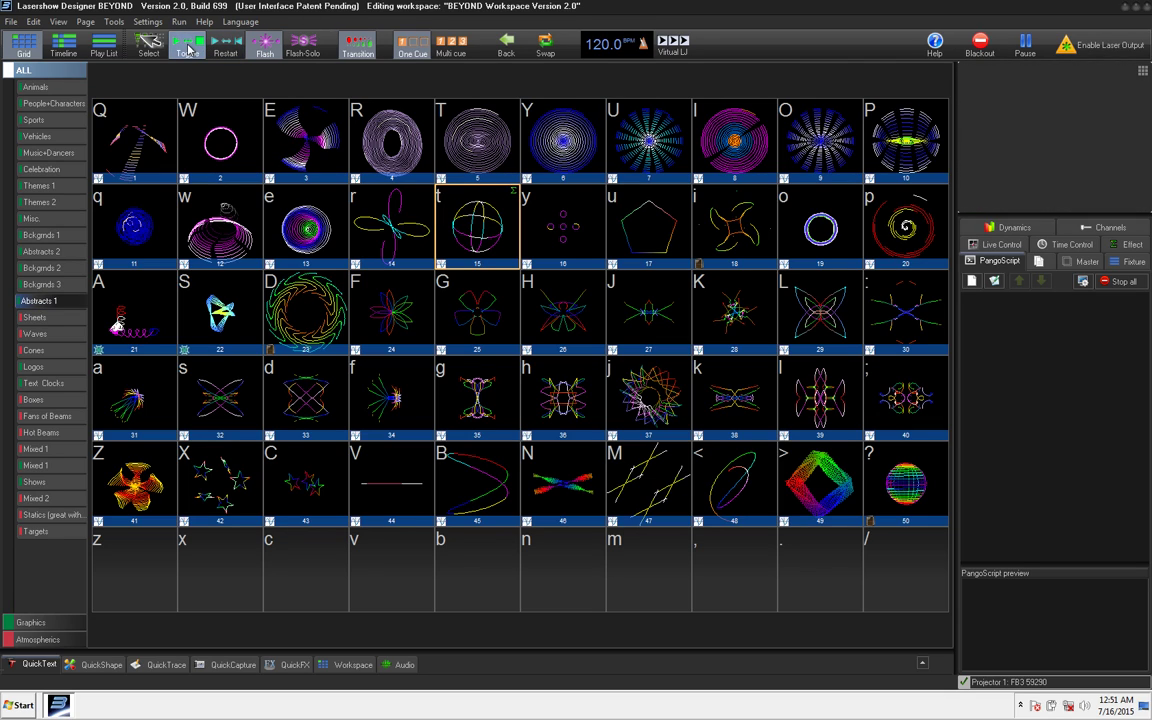
Step: Switch cue playback back to Toggle mode and alternate between cues W and E
left_click(187, 45)
left_click(220, 140)
left_click(330, 143)
left_click(236, 143)
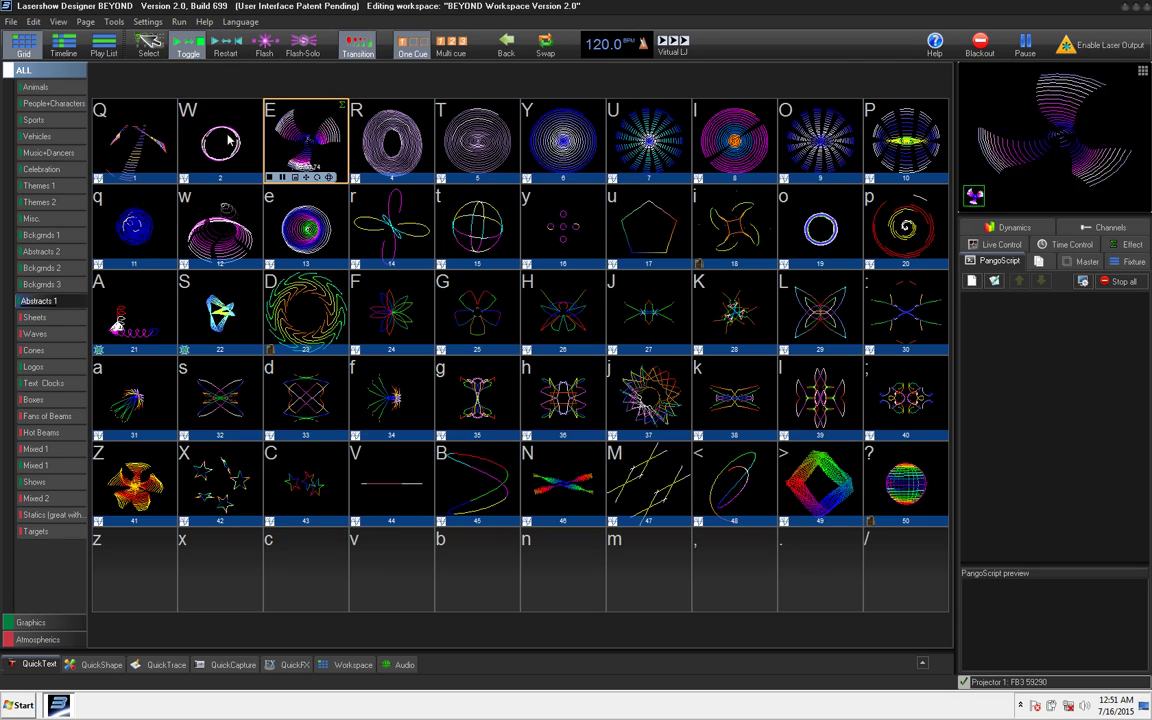
Step: Start the star cue X in Toggle mode, and flash various other cues over it in Flash-Solo mode
left_click(318, 53)
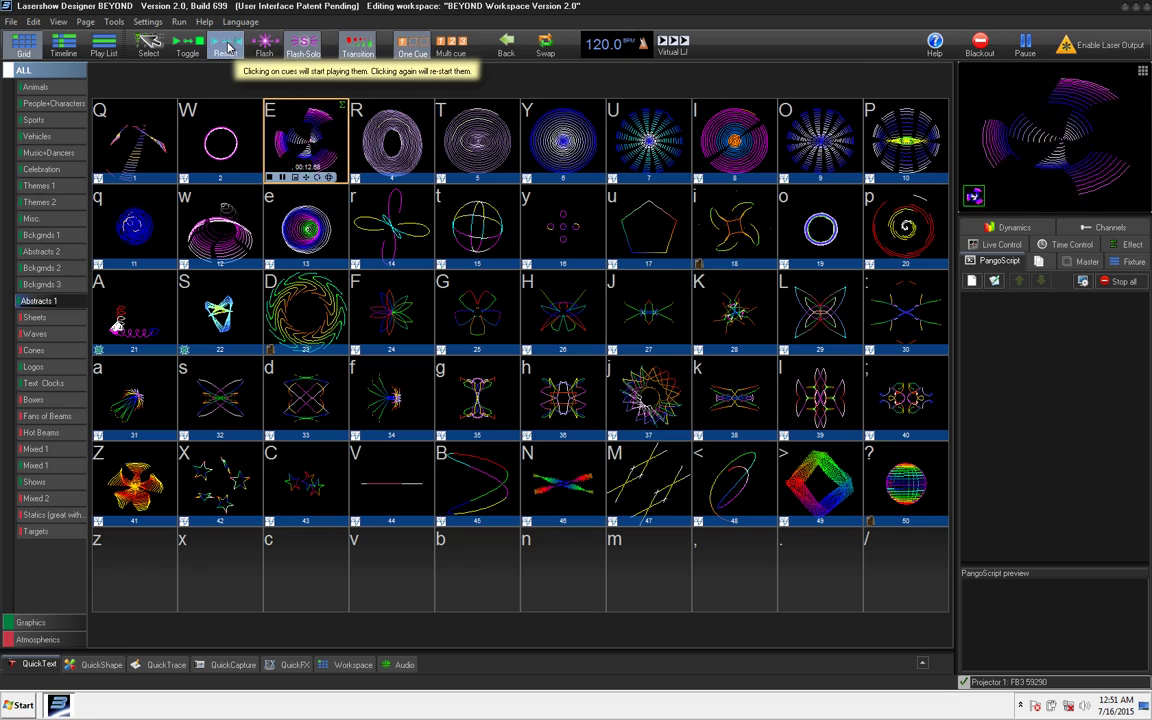
left_click(187, 43)
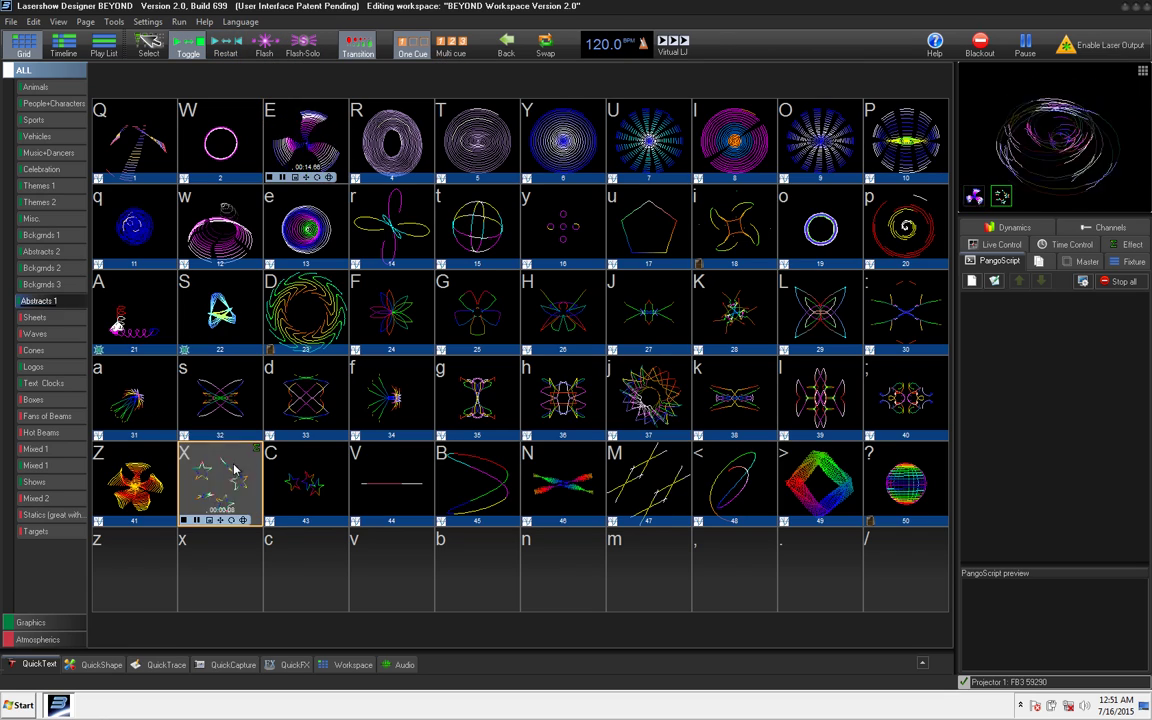
left_click(303, 45)
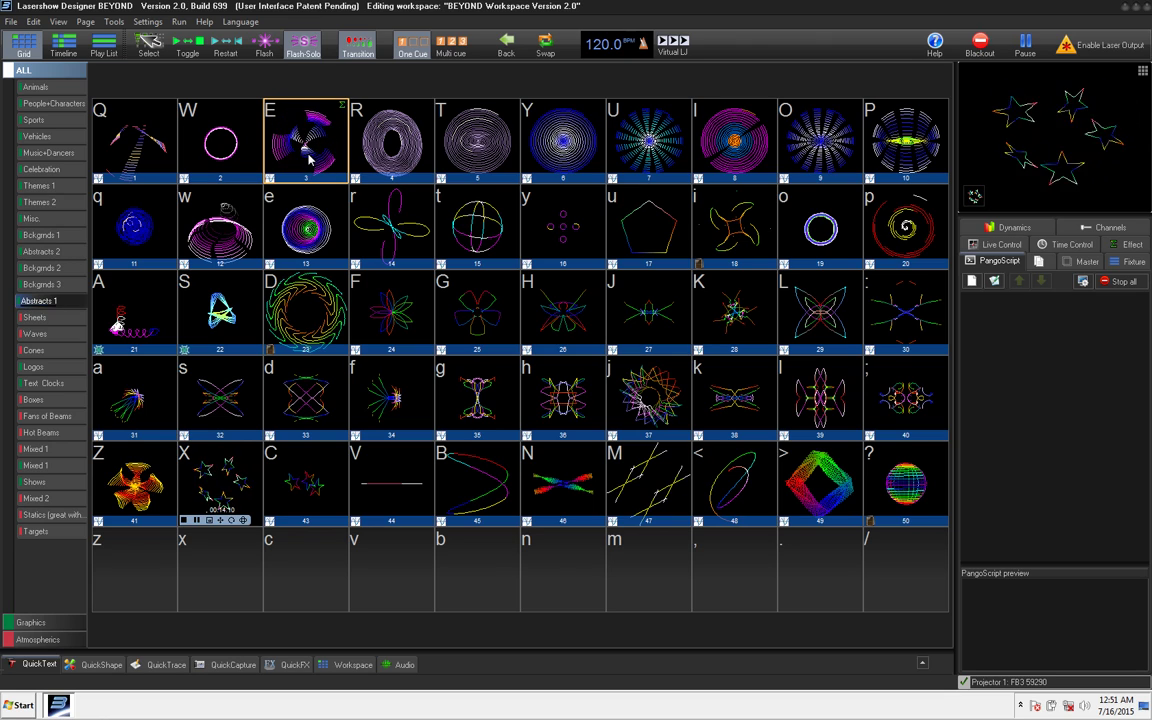
key("j")
key("g")
key("k")
key("g")
key("d")
key("n")
key("j")
key("k")
key("f")
key("b")
key("v")
key("d")
key("f")
key("h")
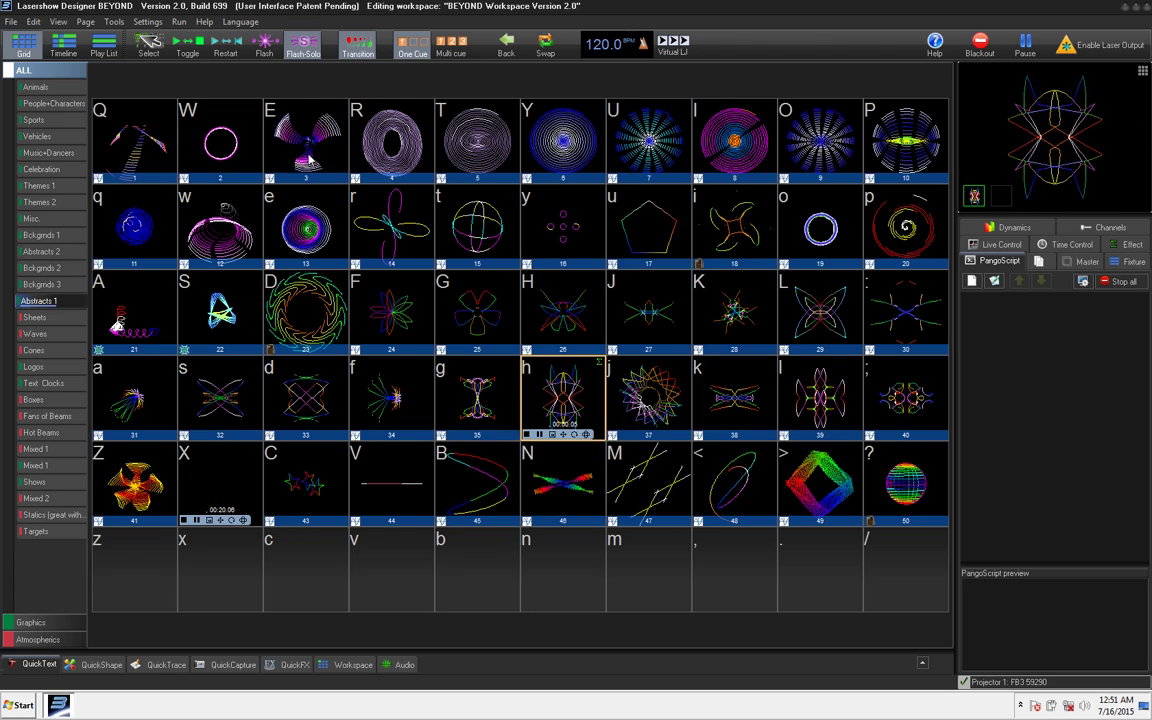
key("g")
key("h")
key("i")
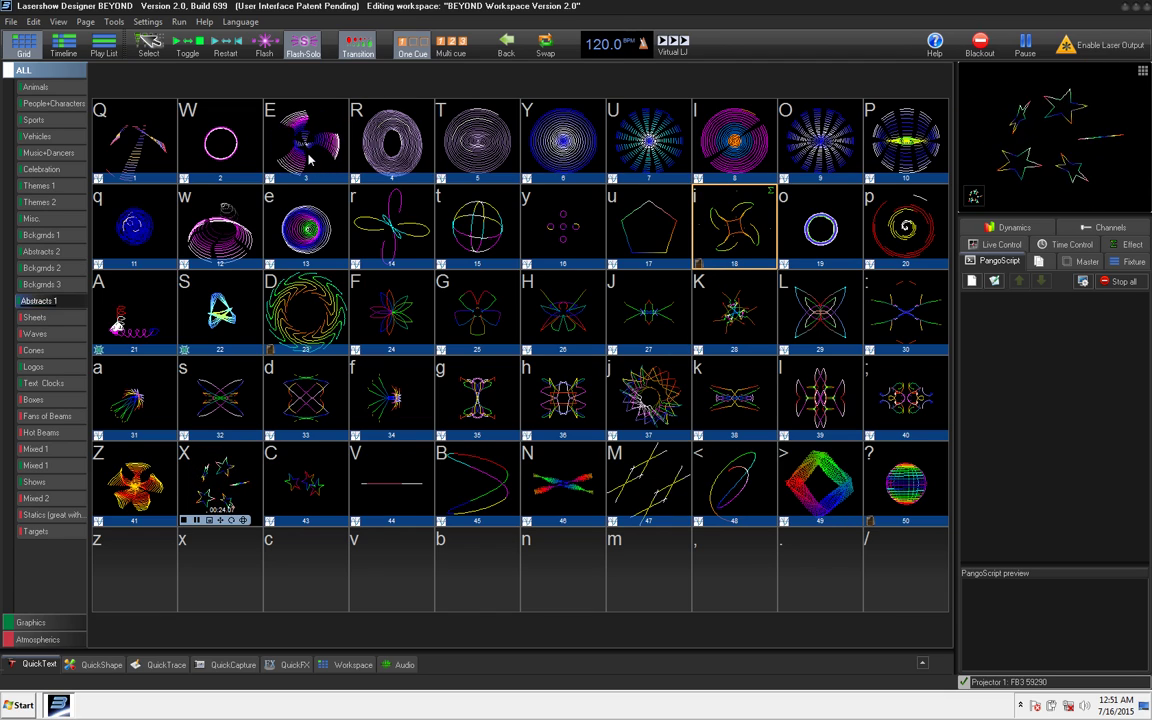
key("y")
key("u")
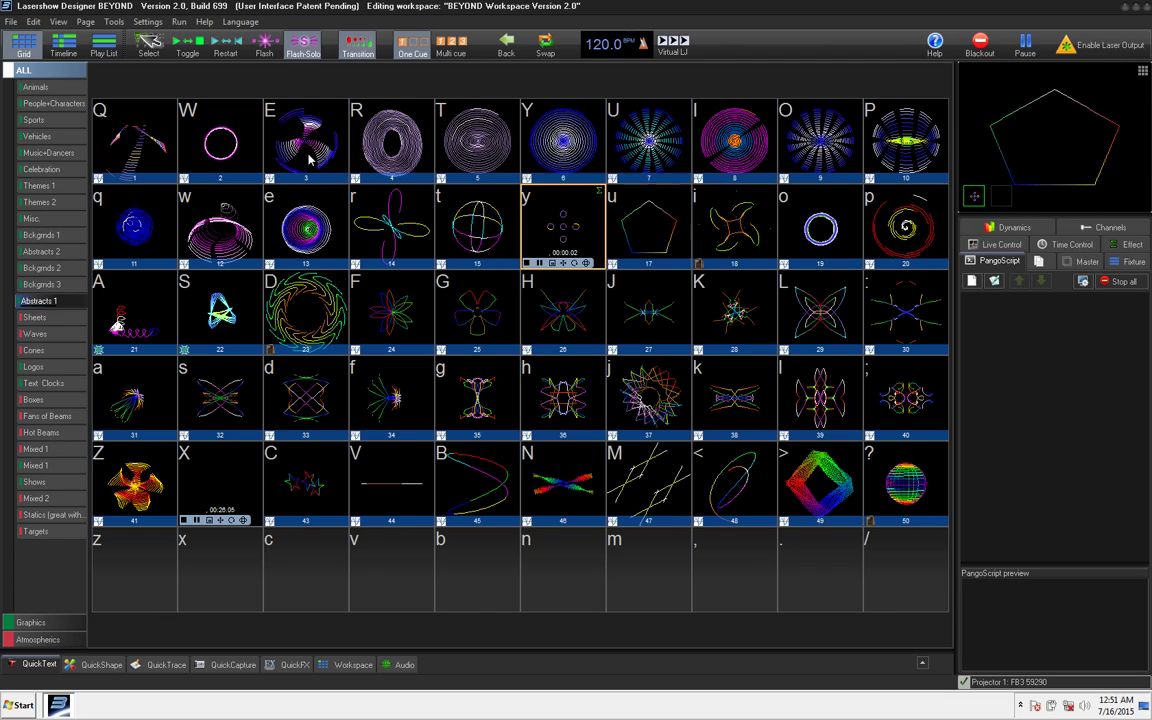
key("h")
key("g")
key("h")
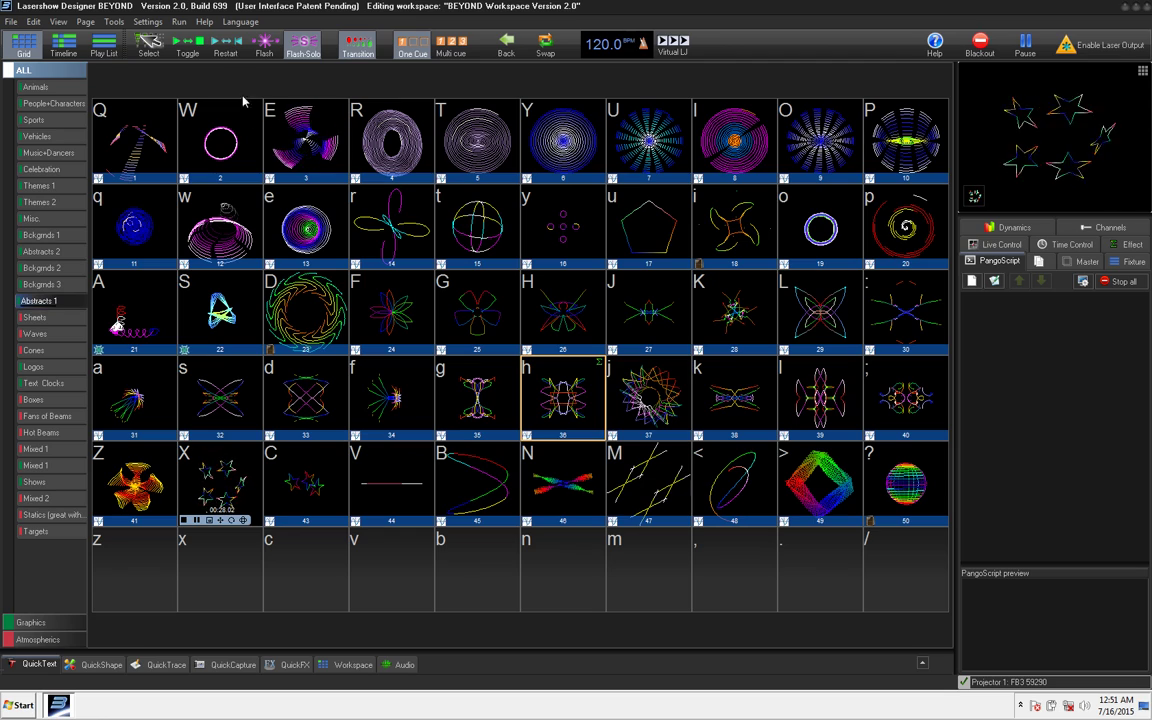
Step: View the Timeline and Play List modes, and return to the cue grid with playback set to Toggle
left_click(56, 50)
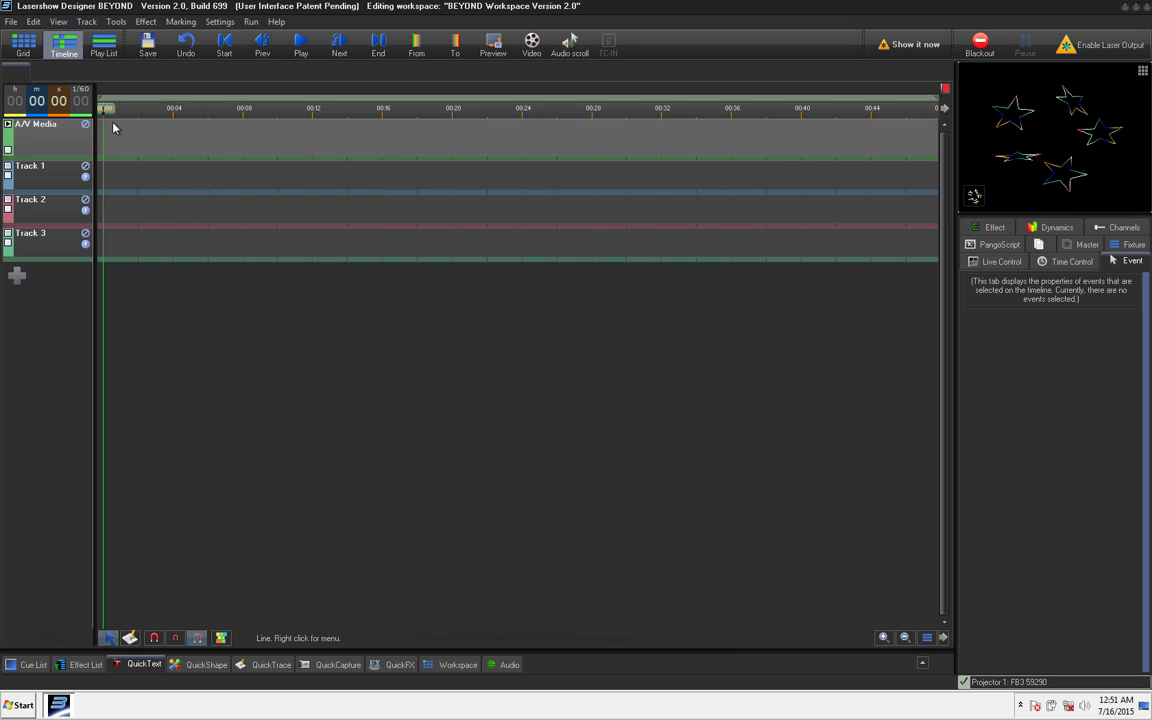
left_click(104, 45)
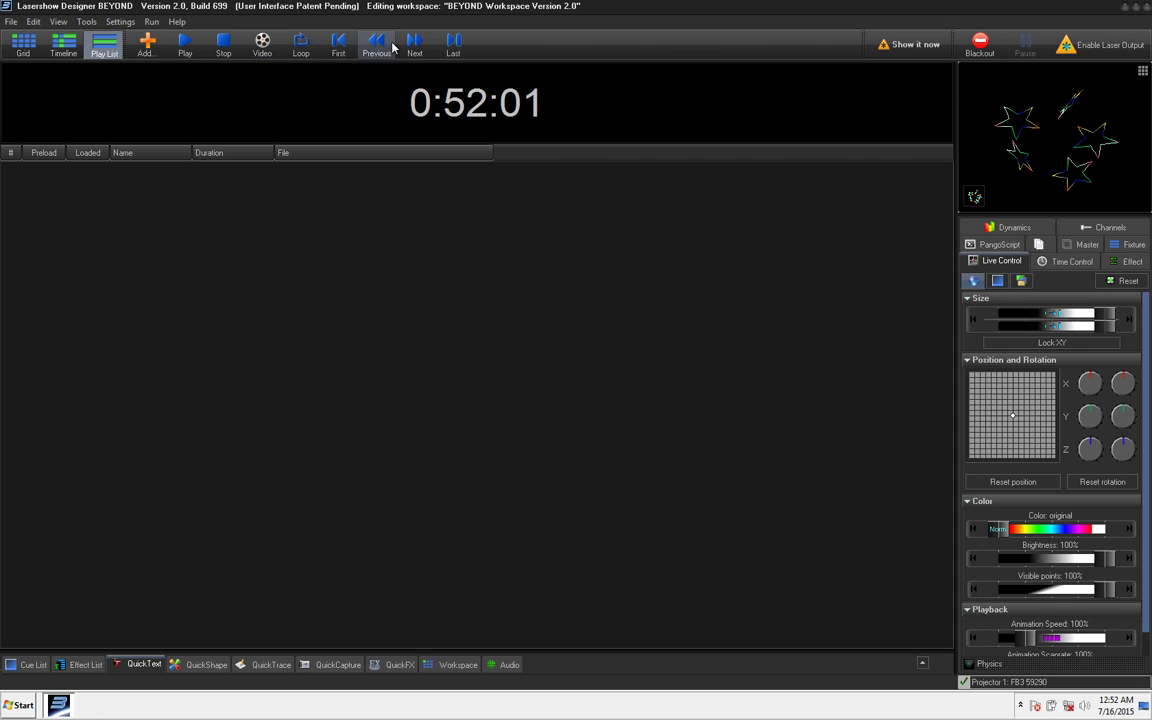
left_click(33, 46)
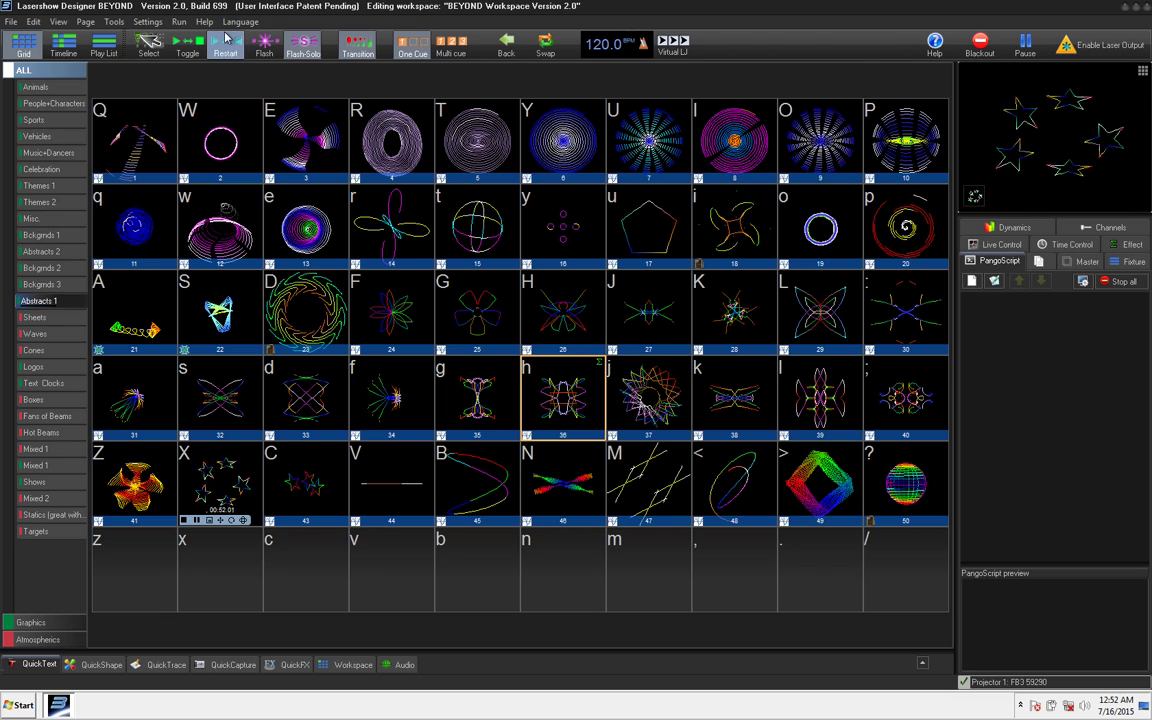
left_click(187, 45)
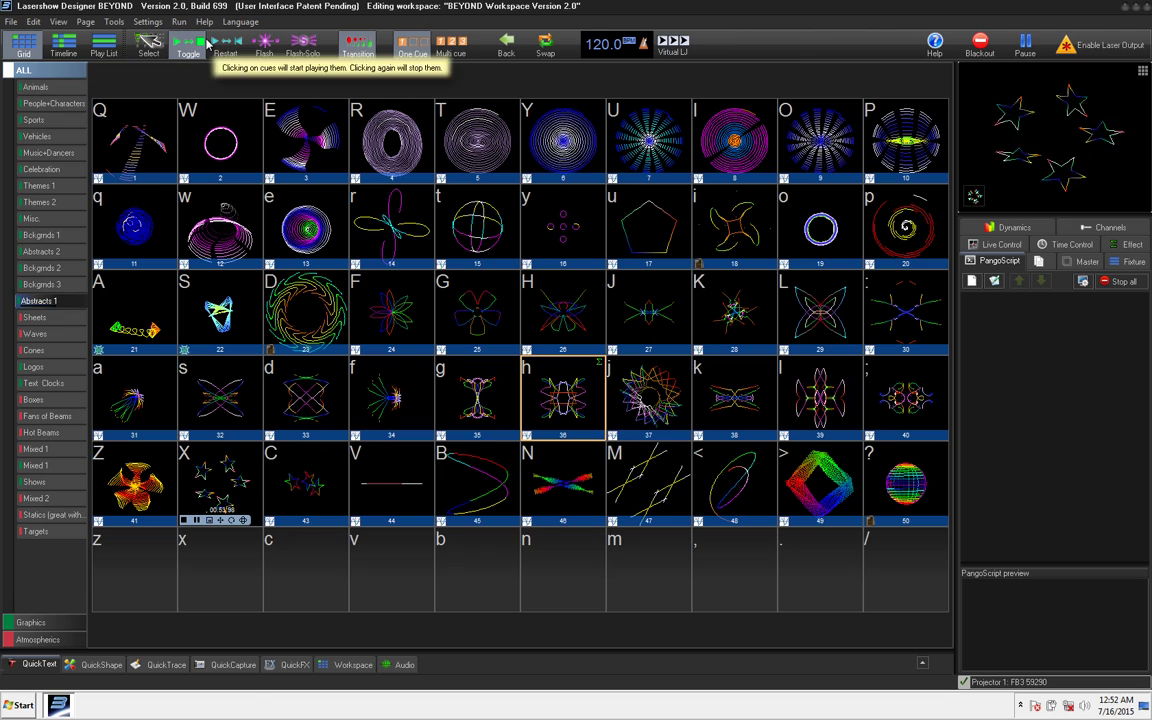
Step: Apply the Scroll up diagonally effect in QuickText and review the Advanced Text Editor's text effect, character effect and text property settings
left_click(39, 664)
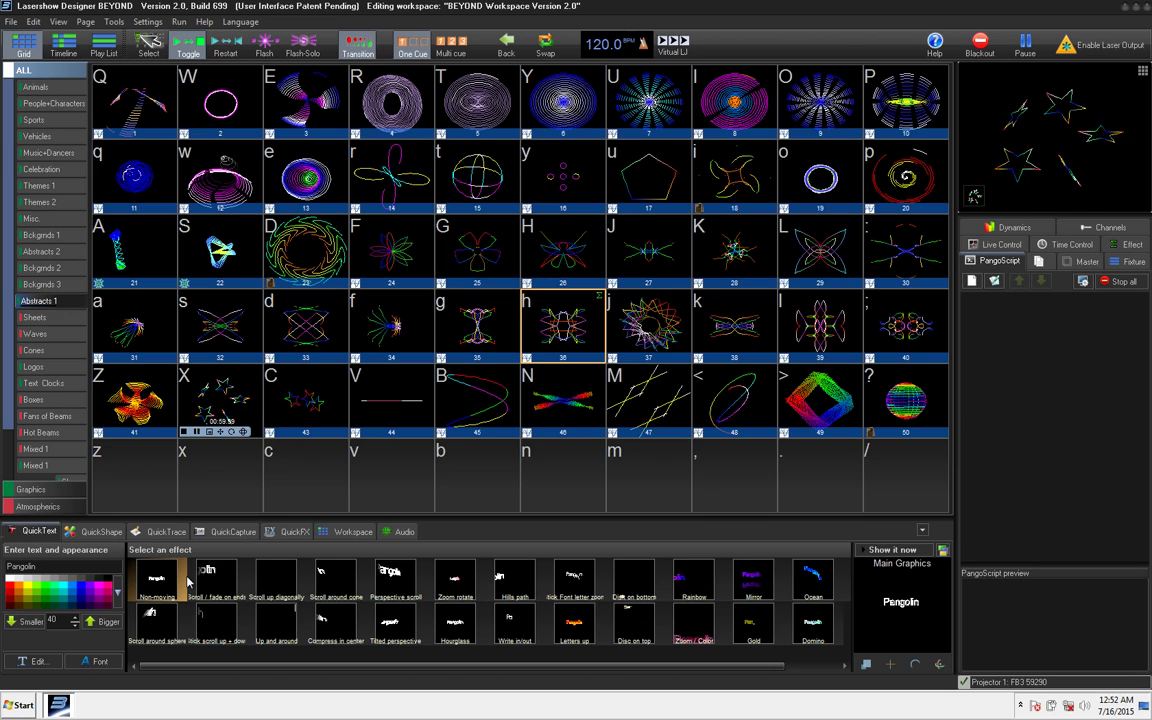
left_click(264, 583)
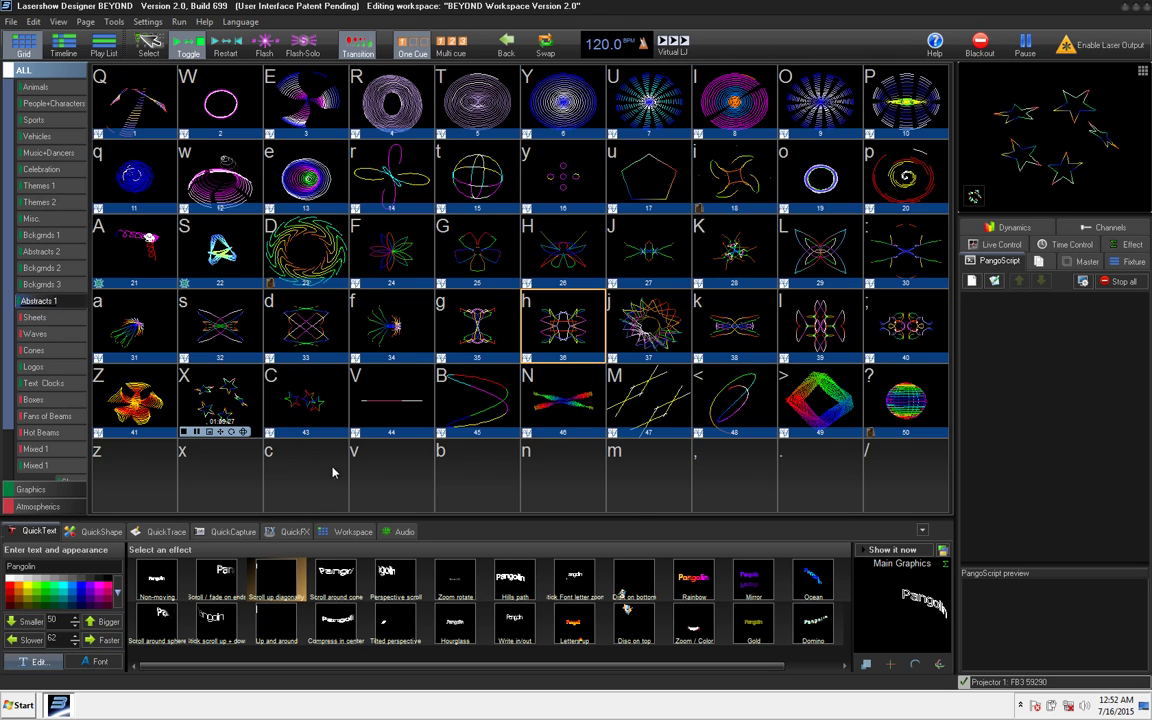
left_click(713, 189)
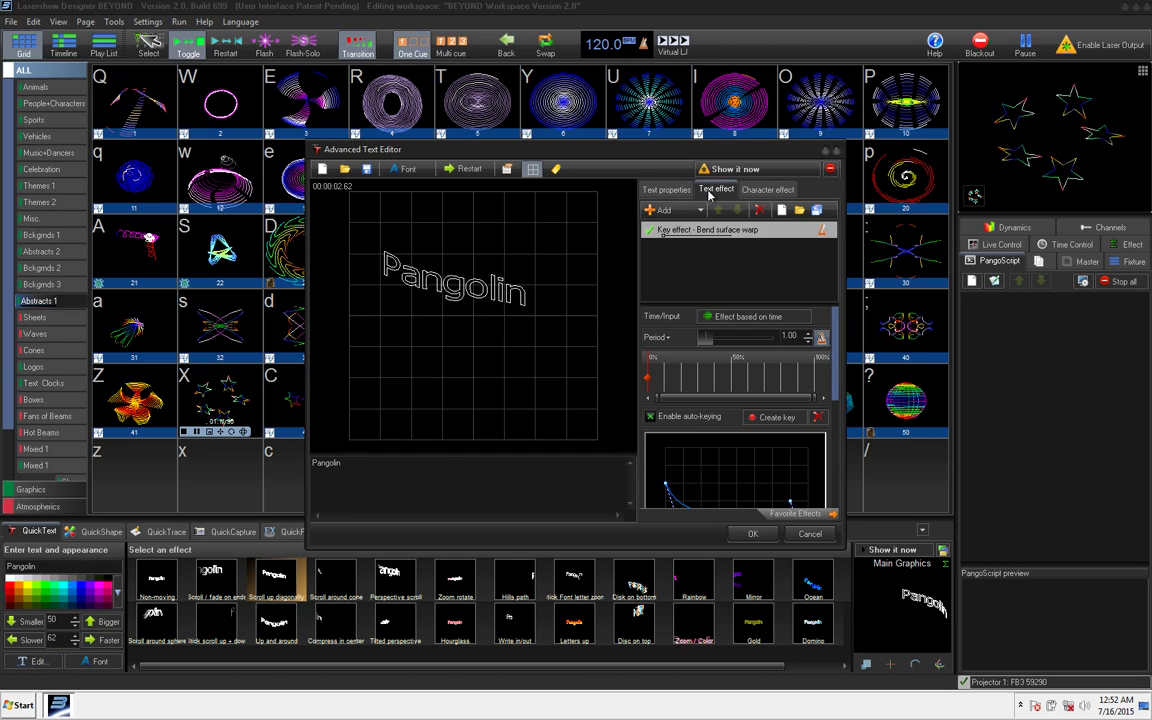
left_click(767, 189)
left_click(666, 189)
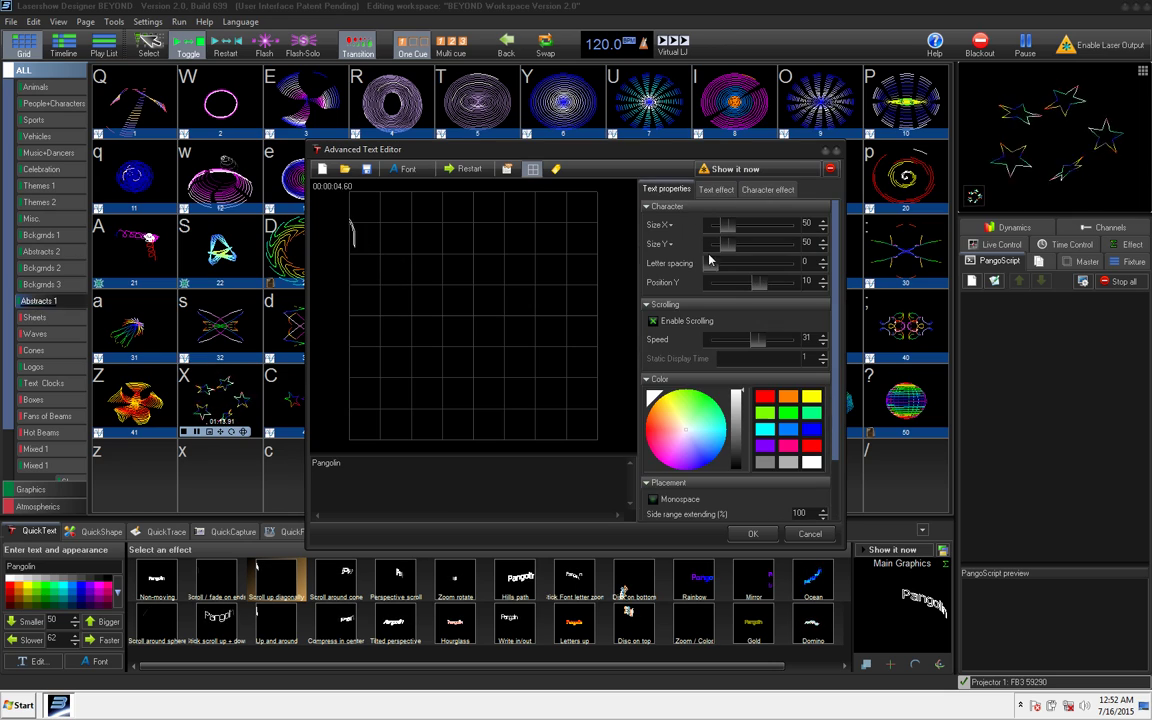
Step: Replace the sample text in the Advanced Text Editor with "DJCraziAce" and accept it
double_click(326, 463)
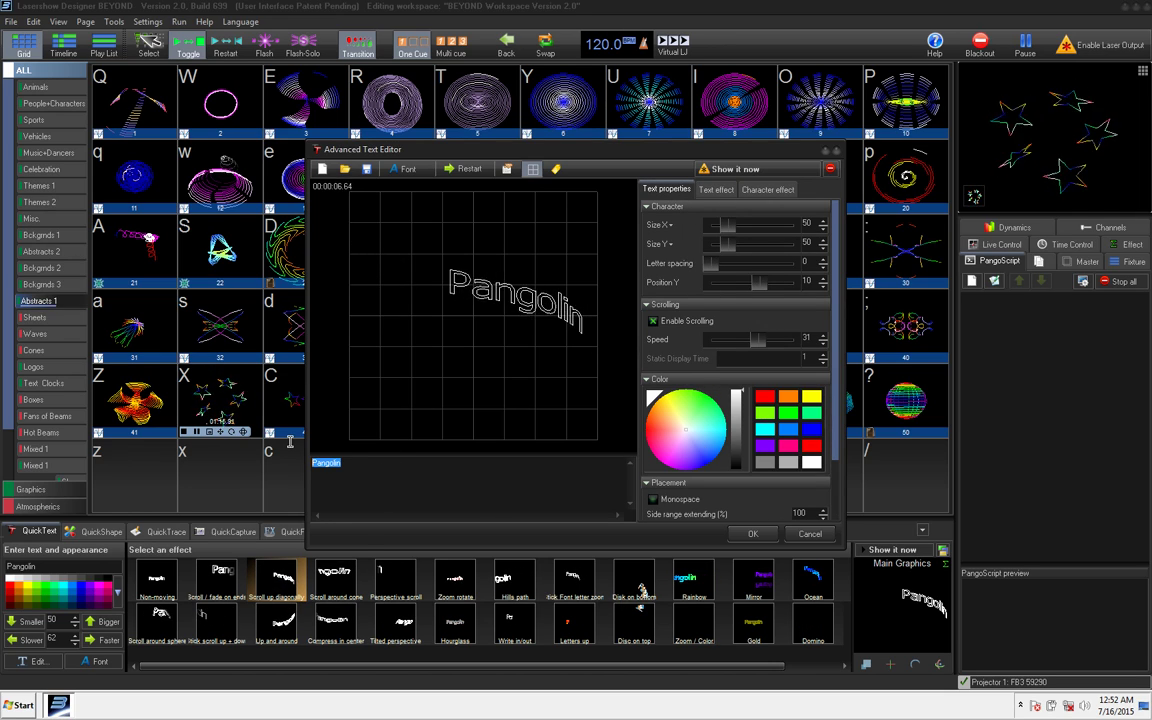
type("DJCrazice")
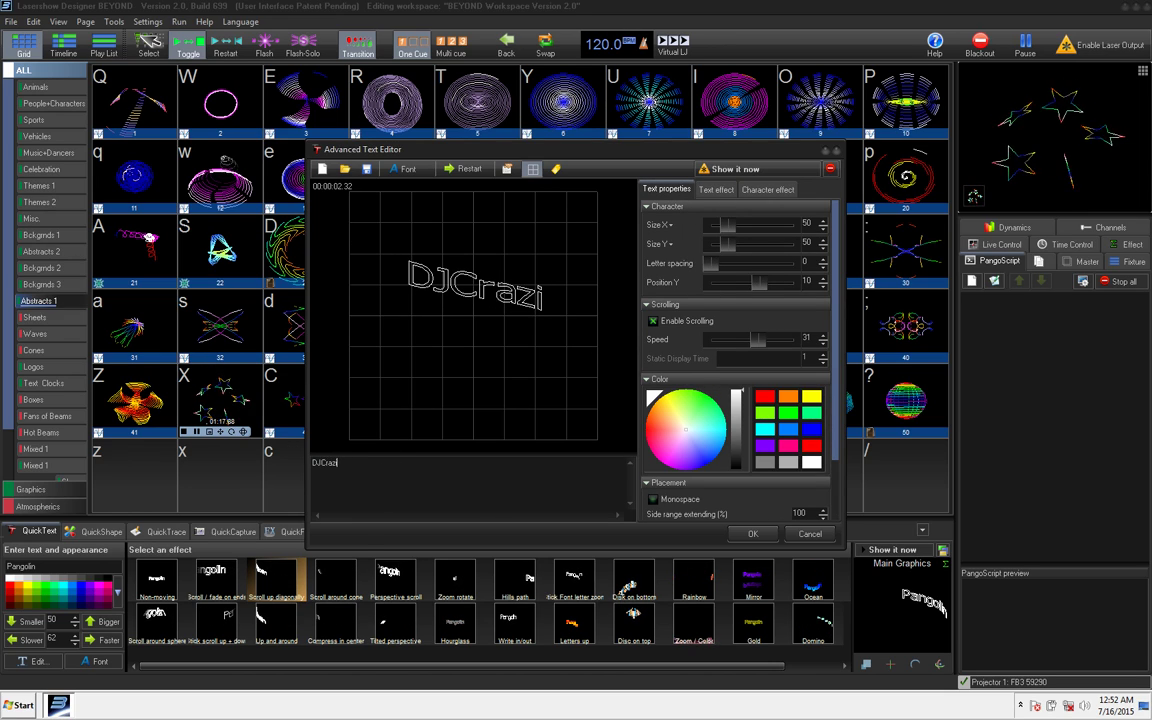
key("BackSpace")
key("BackSpace")
key("BackSpace")
type("Ace")
key("Left")
key("Left")
key("Left")
type("i")
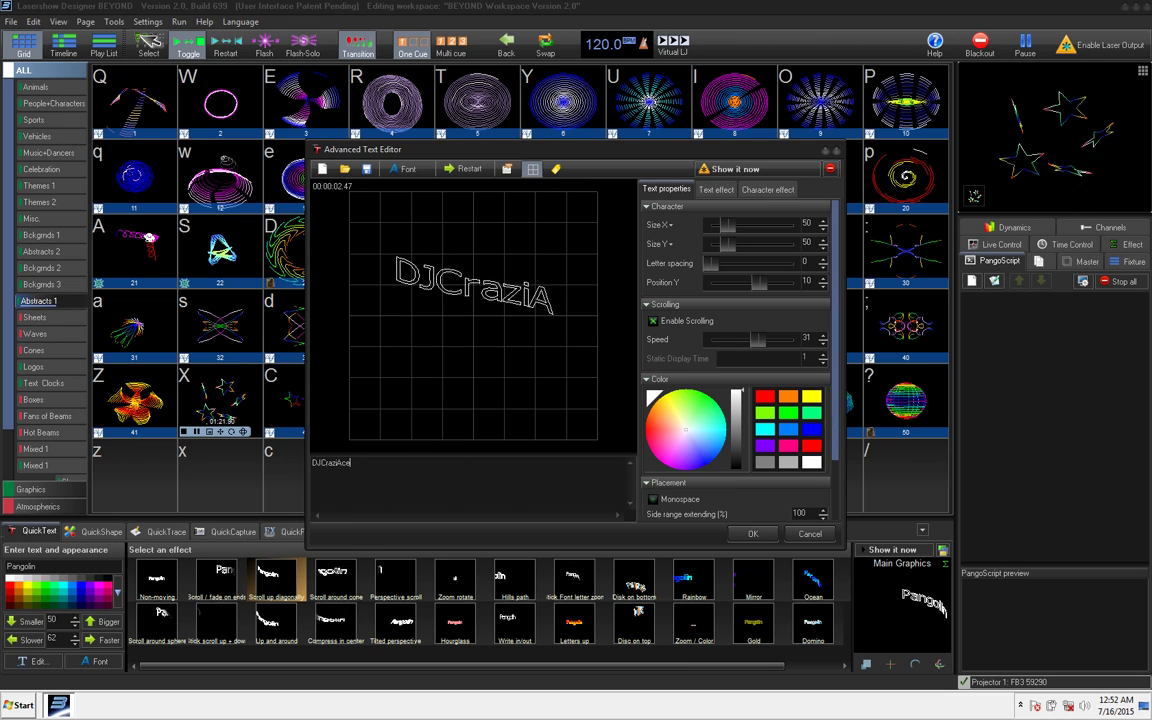
left_click(753, 533)
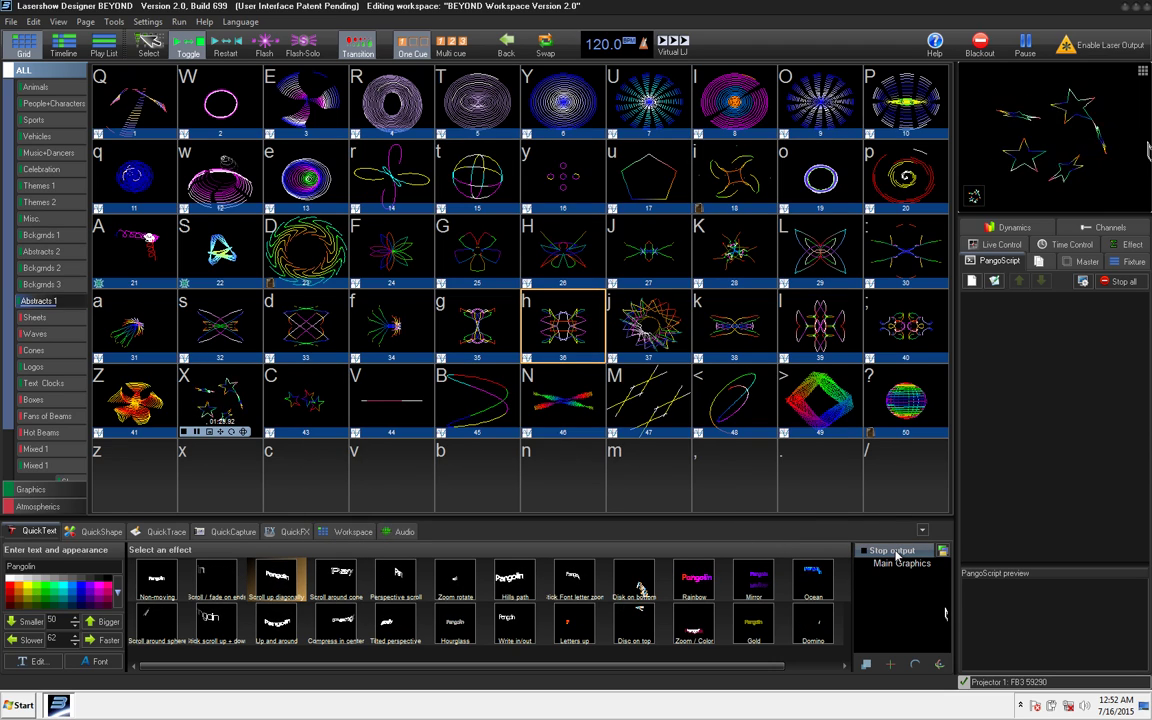
Step: Show the diagonal scrolling text in the output preview, stop it, and view the QuickShape tools
left_click(893, 551)
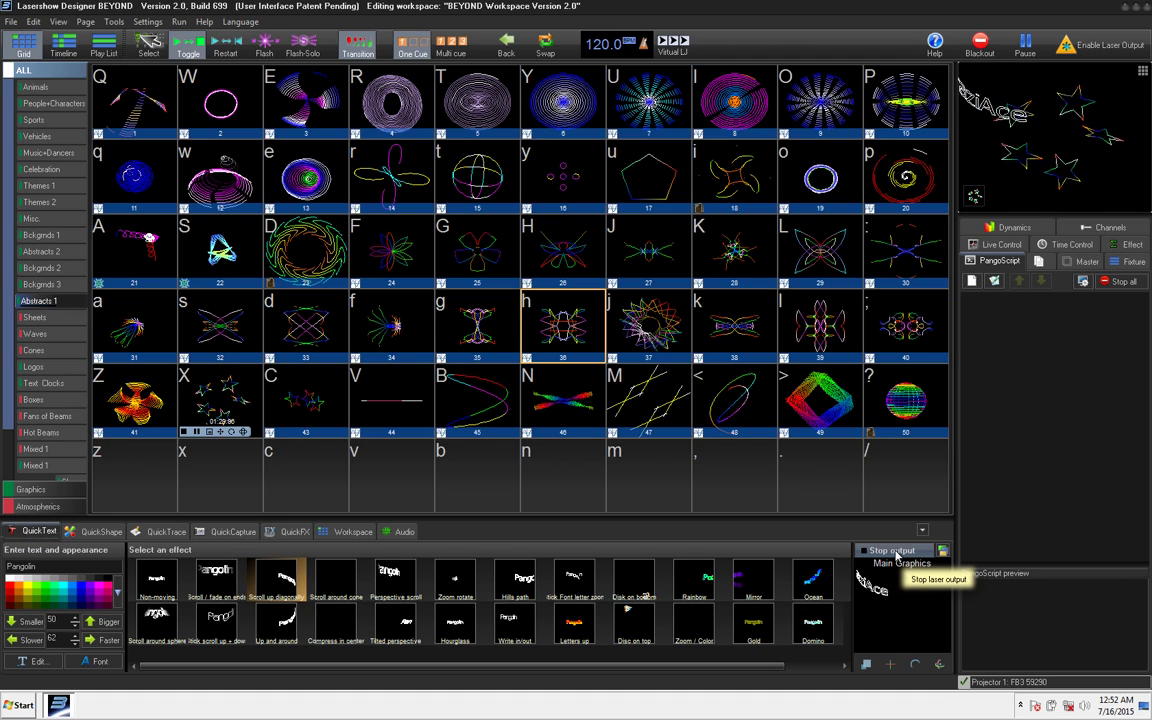
left_click(896, 555)
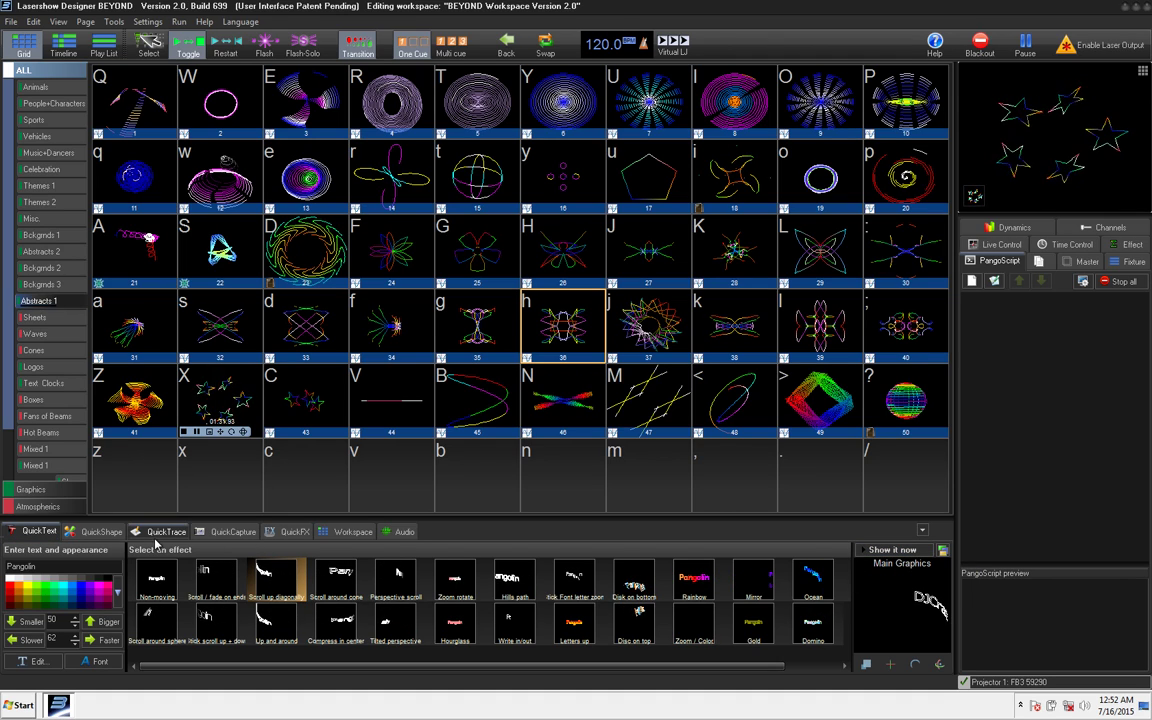
left_click(101, 531)
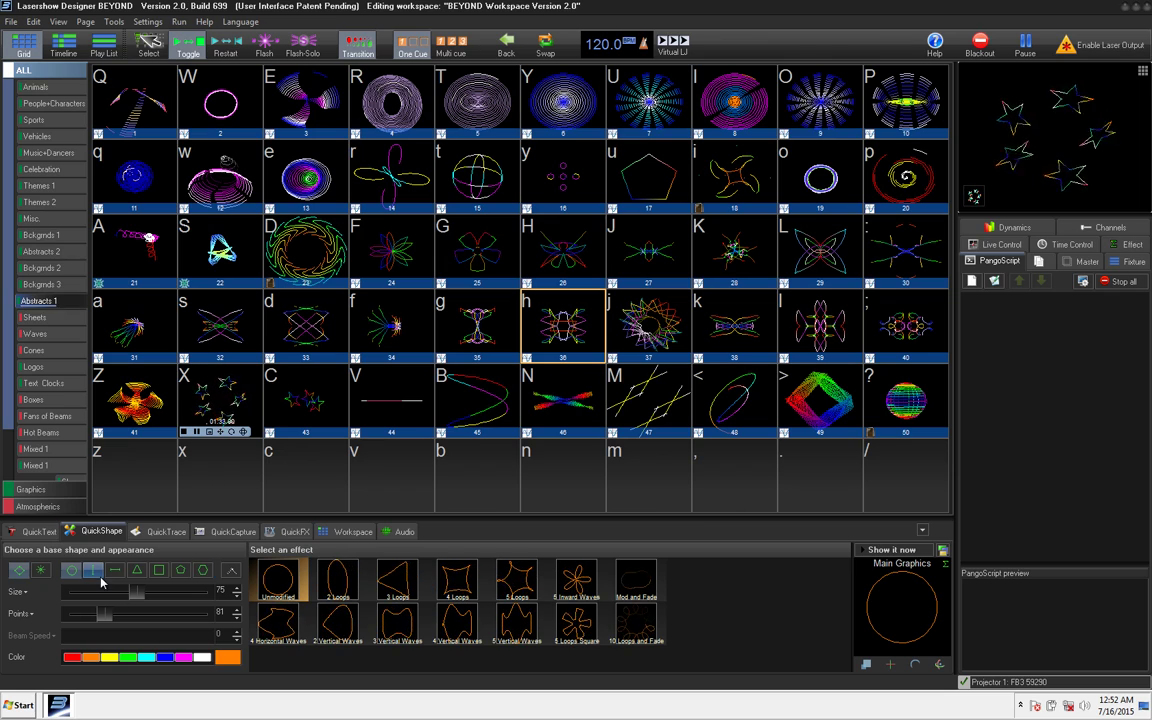
Step: Trace the YIN-YANG bitmap with QuickTrace, show it as output, and clear the playing star cue using cue W
left_click(160, 531)
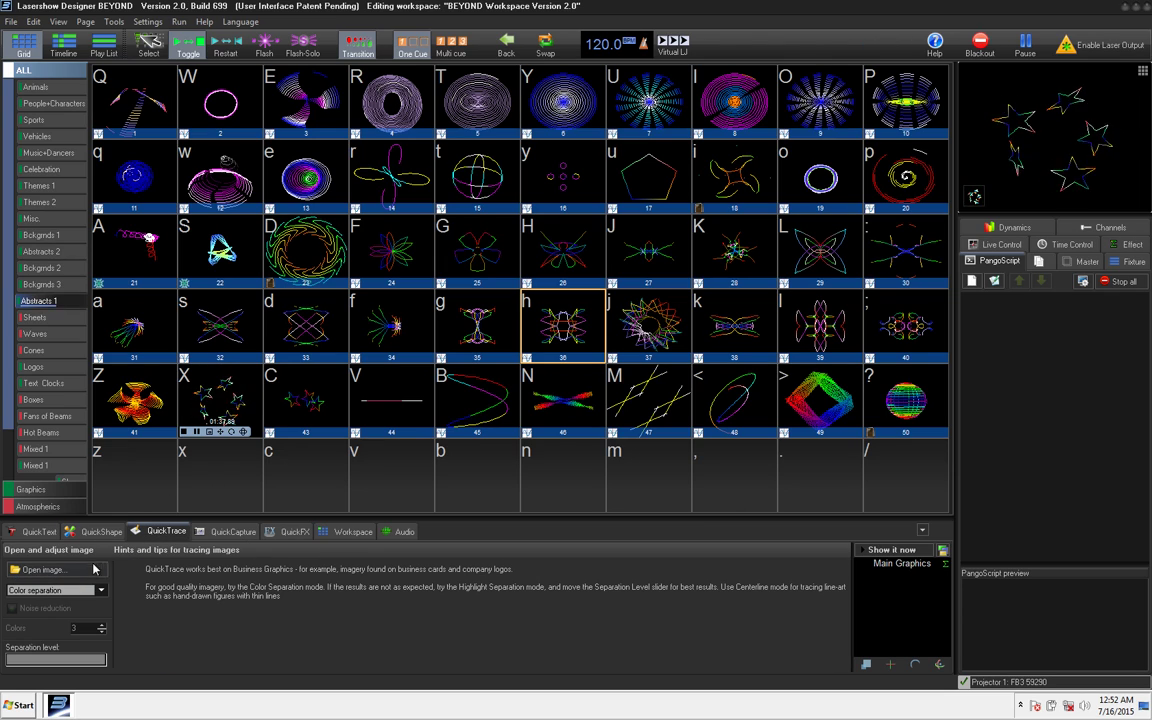
left_click(45, 569)
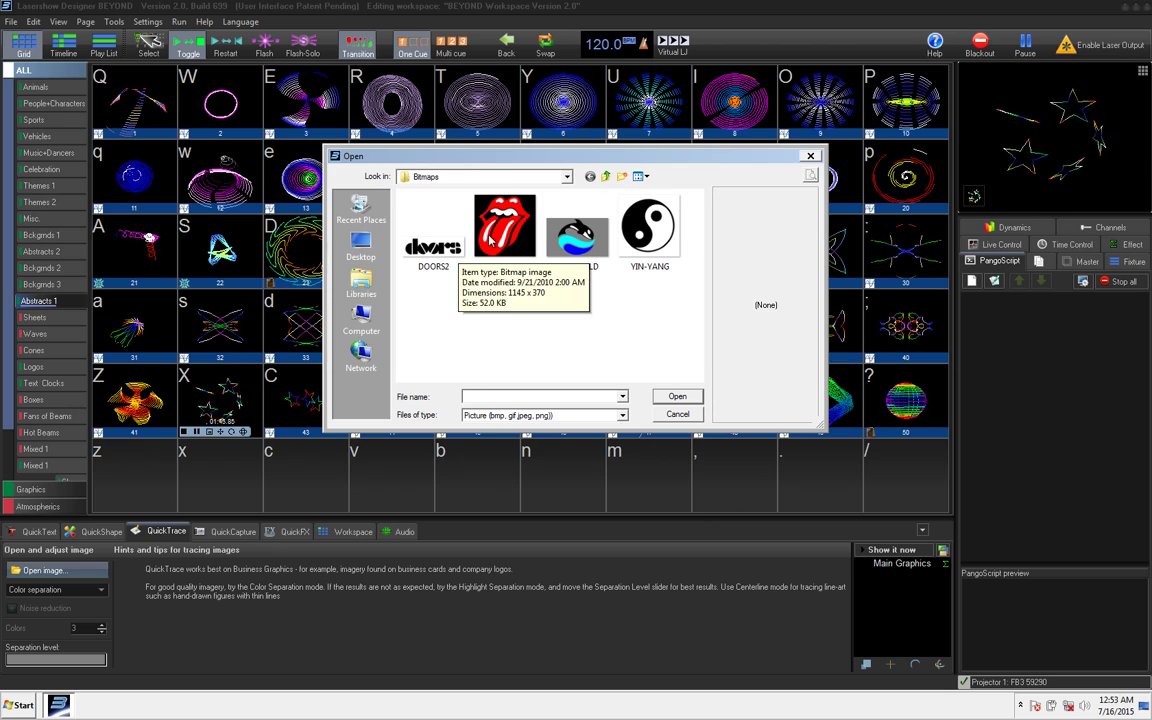
double_click(625, 235)
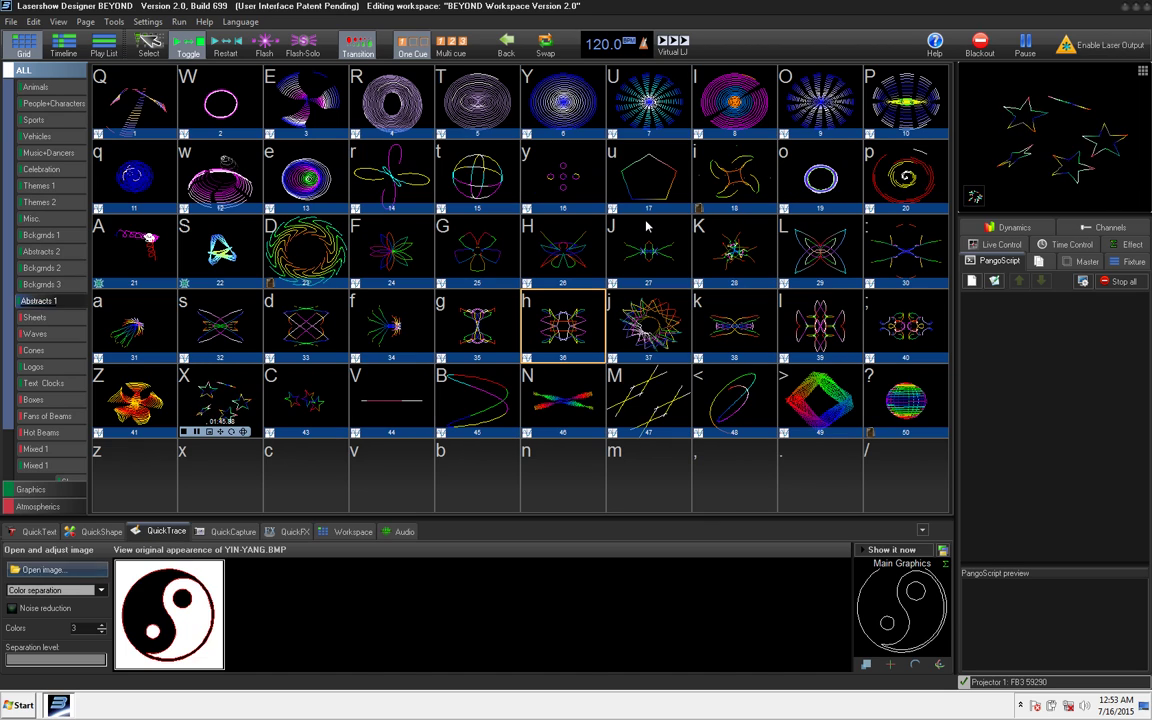
left_click(892, 550)
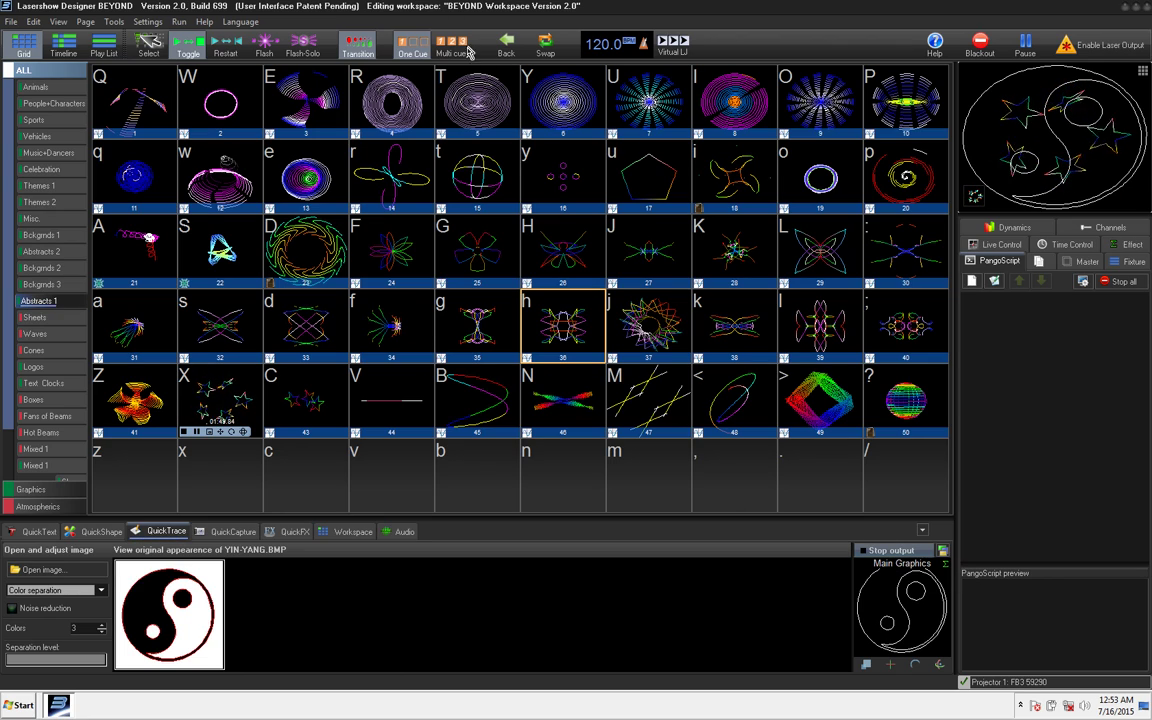
left_click(249, 90)
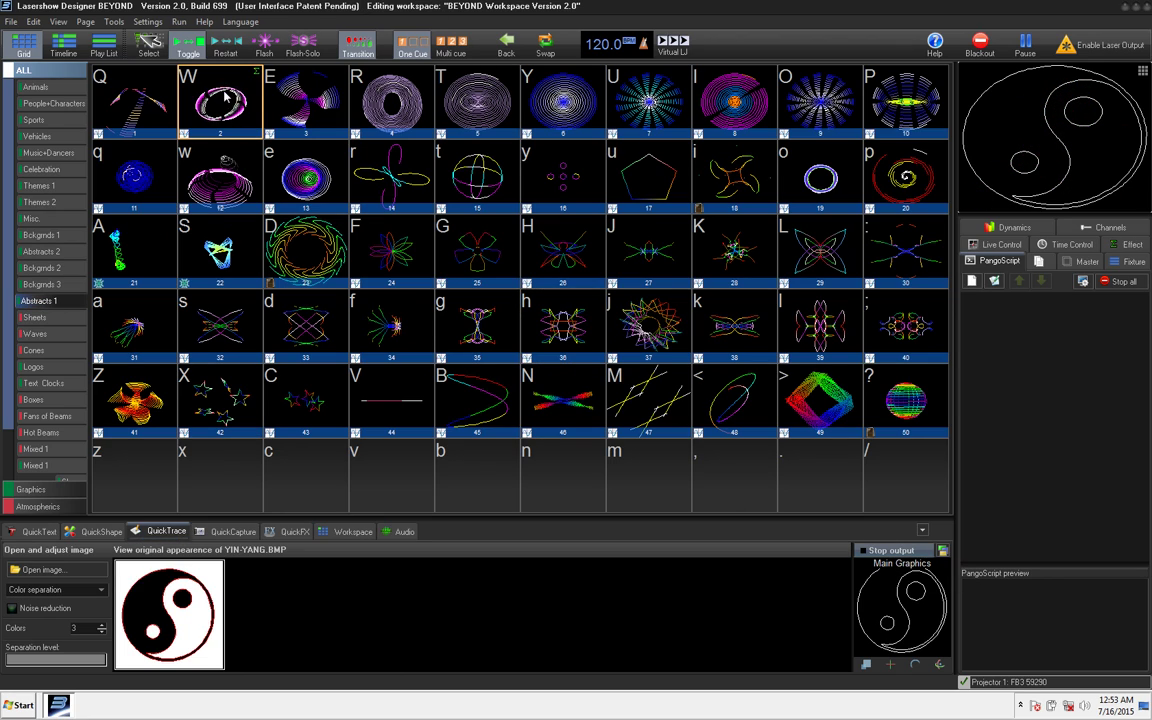
Step: Load the thedjexpo JPEG image from the Desktop into QuickTrace to trace it
left_click(95, 570)
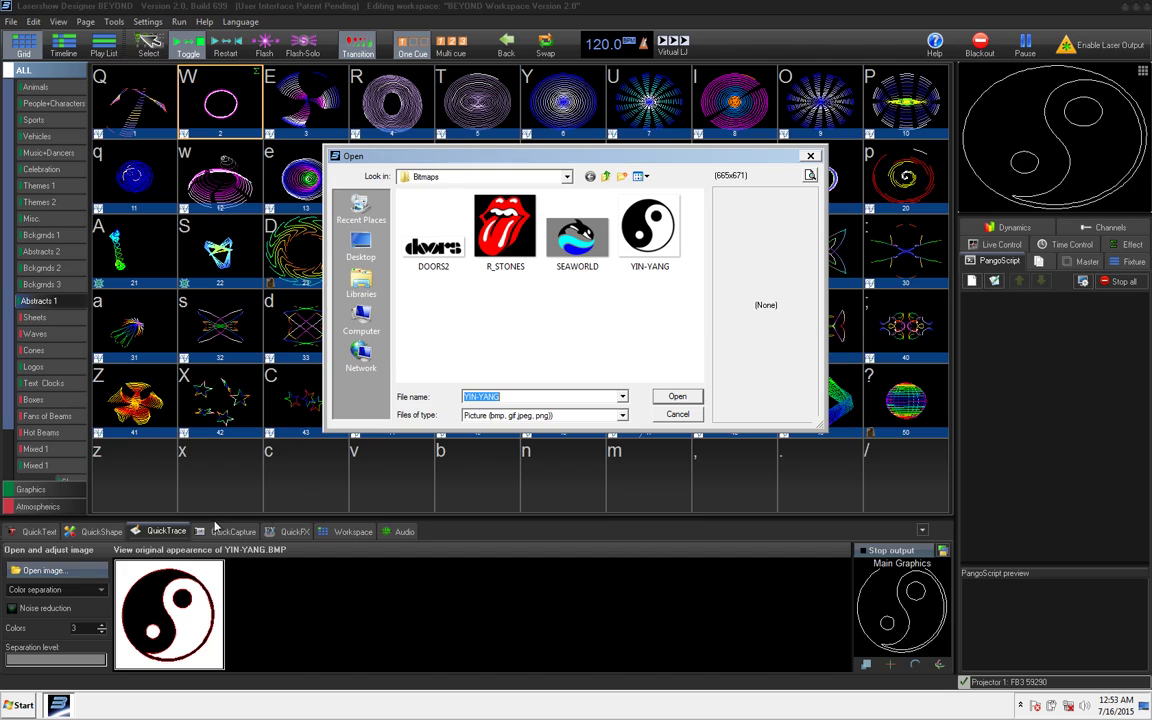
left_click(361, 246)
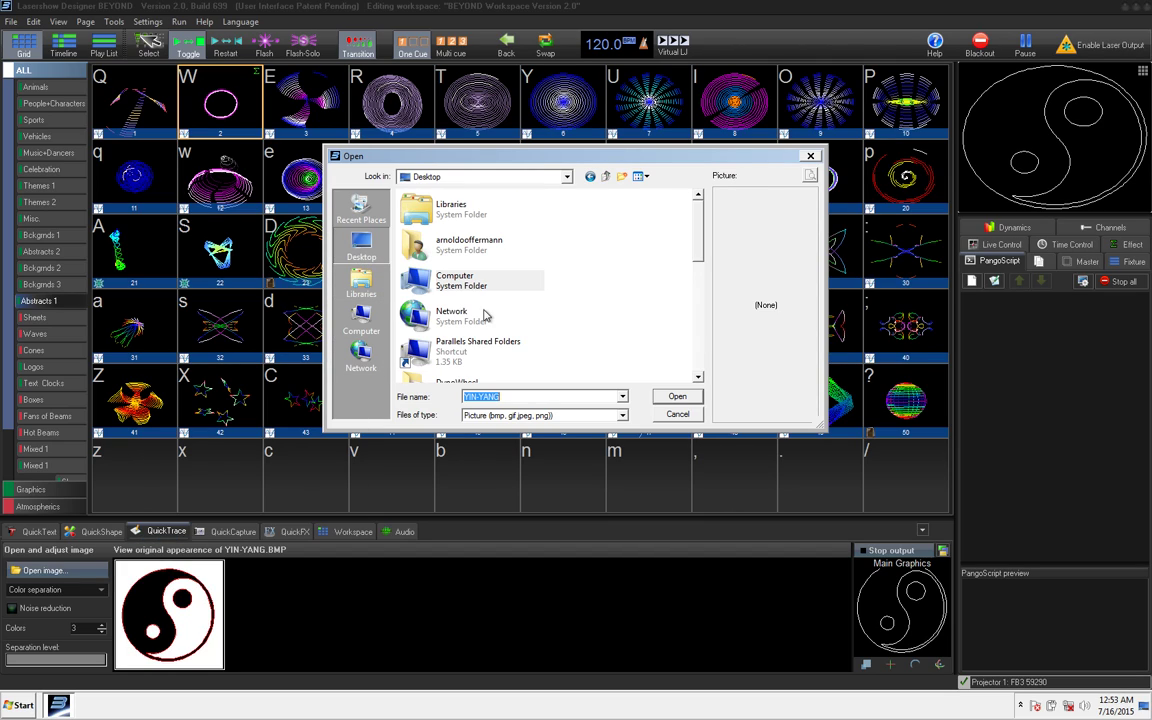
left_click_drag(707, 258, 701, 338)
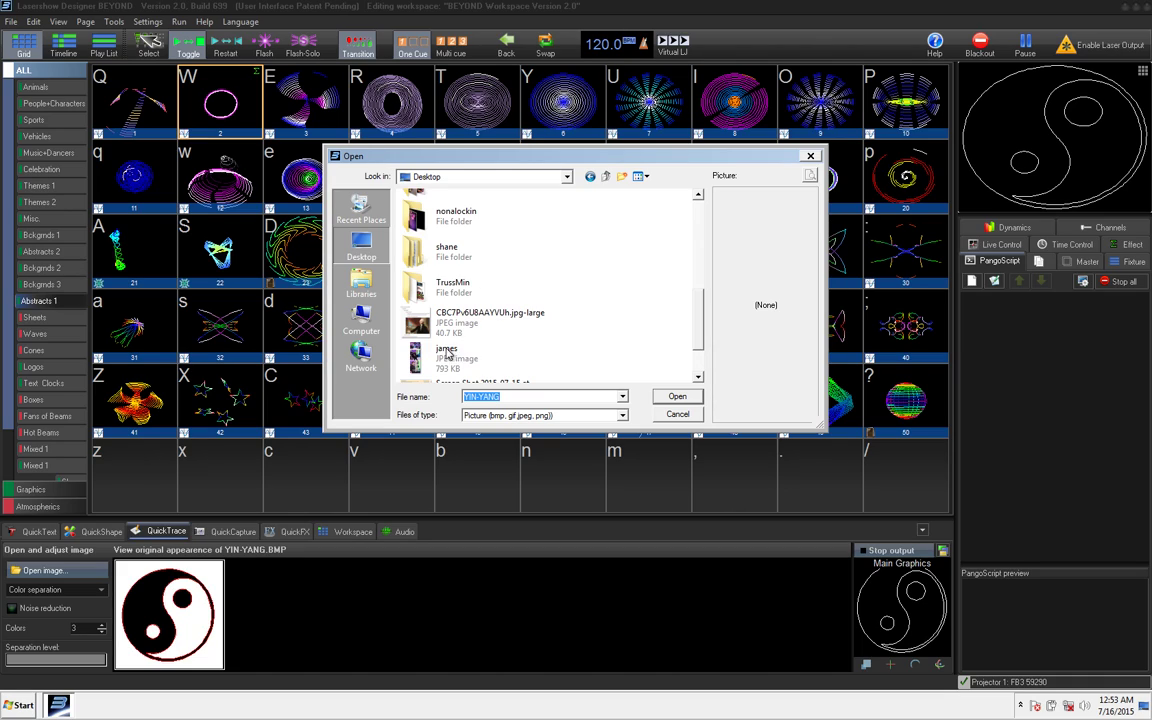
left_click_drag(699, 340, 700, 388)
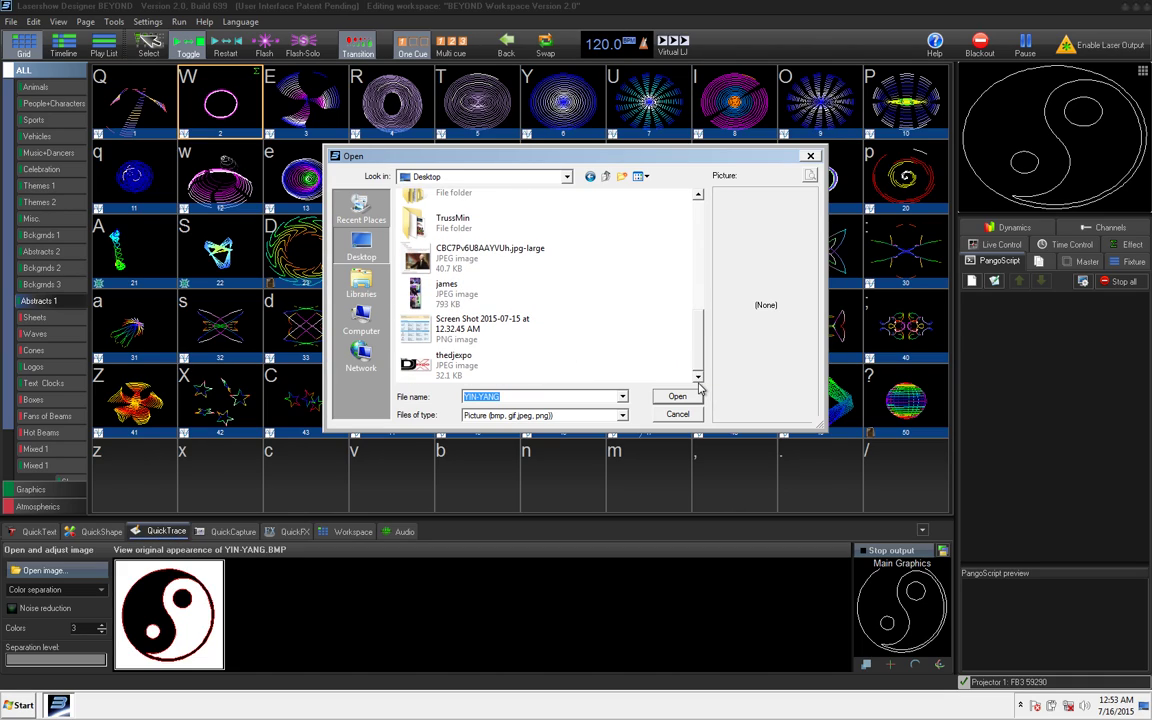
scroll(540, 290, "up", 3)
scroll(540, 290, "down", 3)
left_click(450, 363)
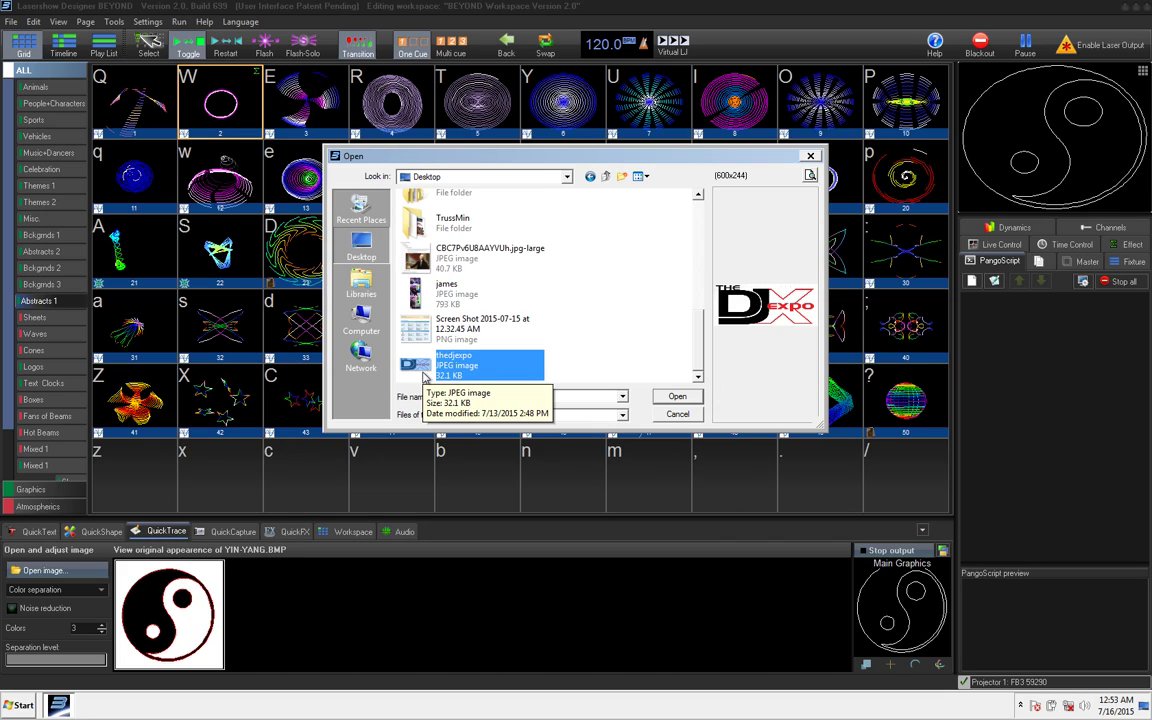
double_click(423, 375)
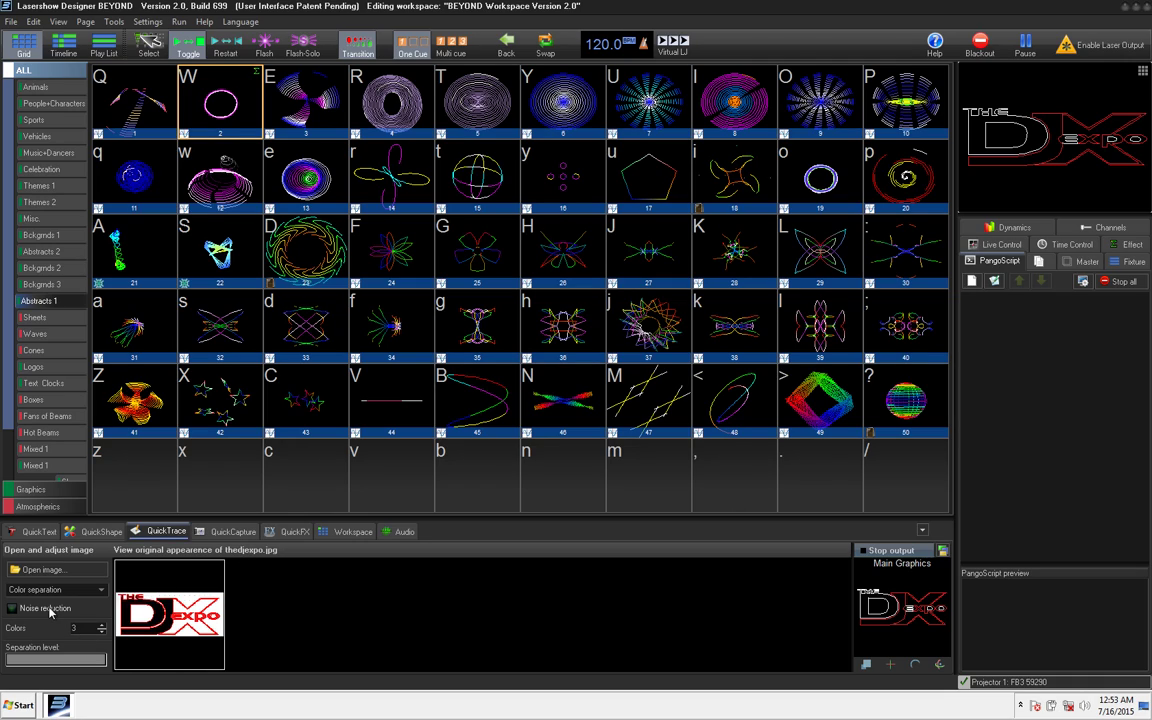
Step: View the QuickCapture tools and the QuickFX effect grid
left_click(233, 531)
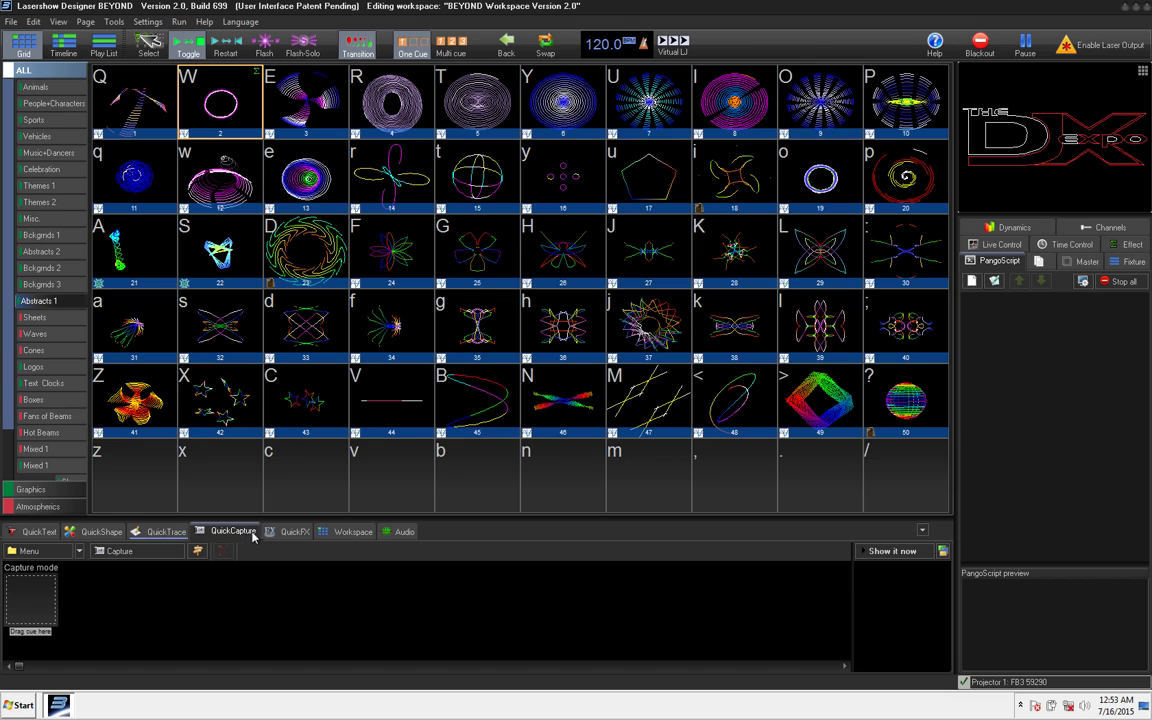
left_click(297, 531)
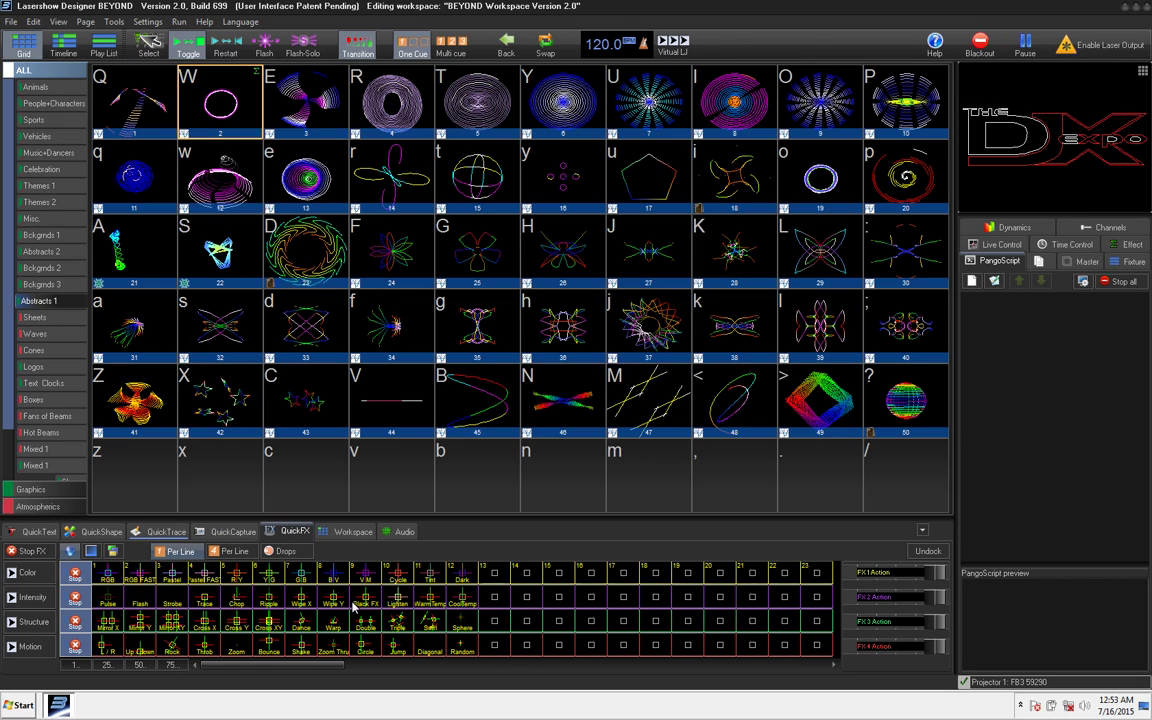